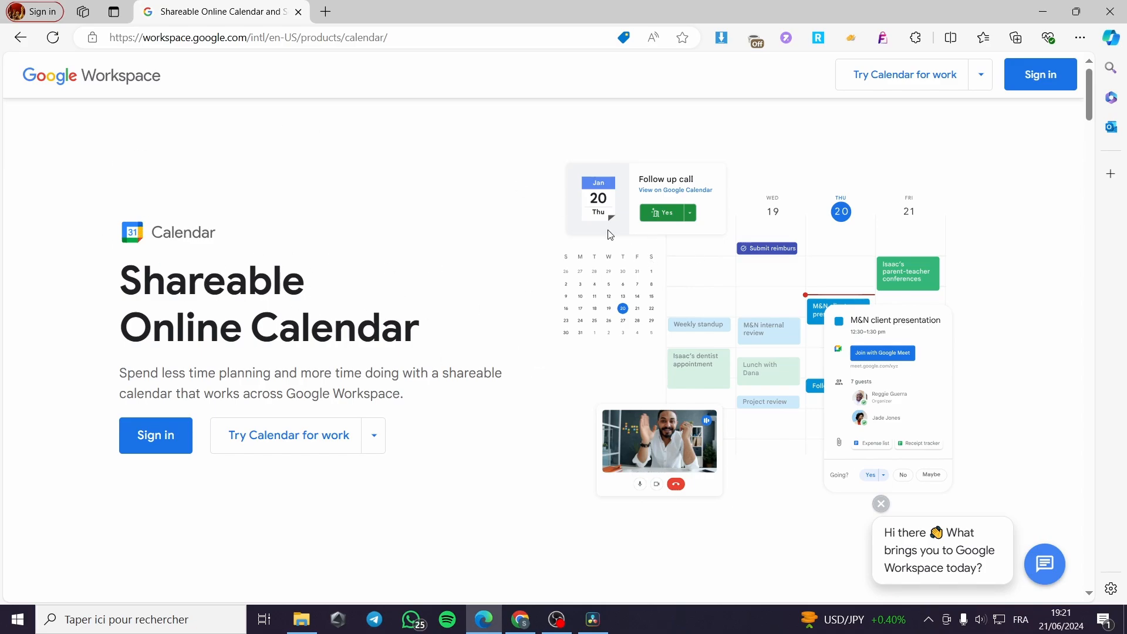
Sign in from the Google Workspace page to open the calendar.
{"action": "left_click", "coordinate": [1051, 81]}
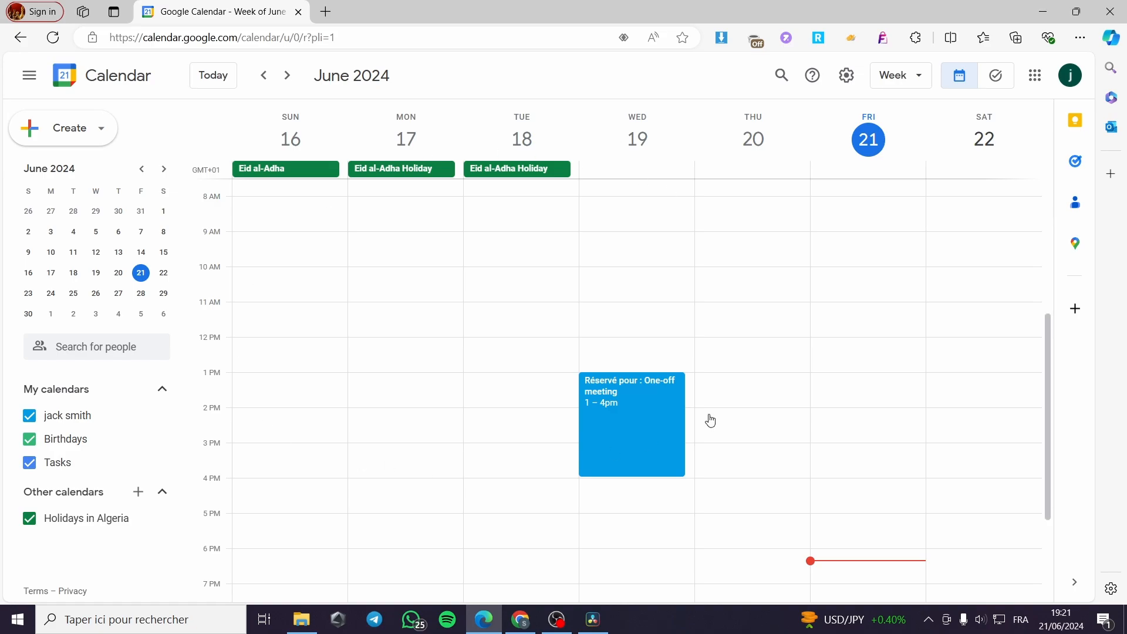
Preview the calendar in Day view, return to Week view and postpone the browser notification permission request.
{"action": "left_click", "coordinate": [912, 84]}
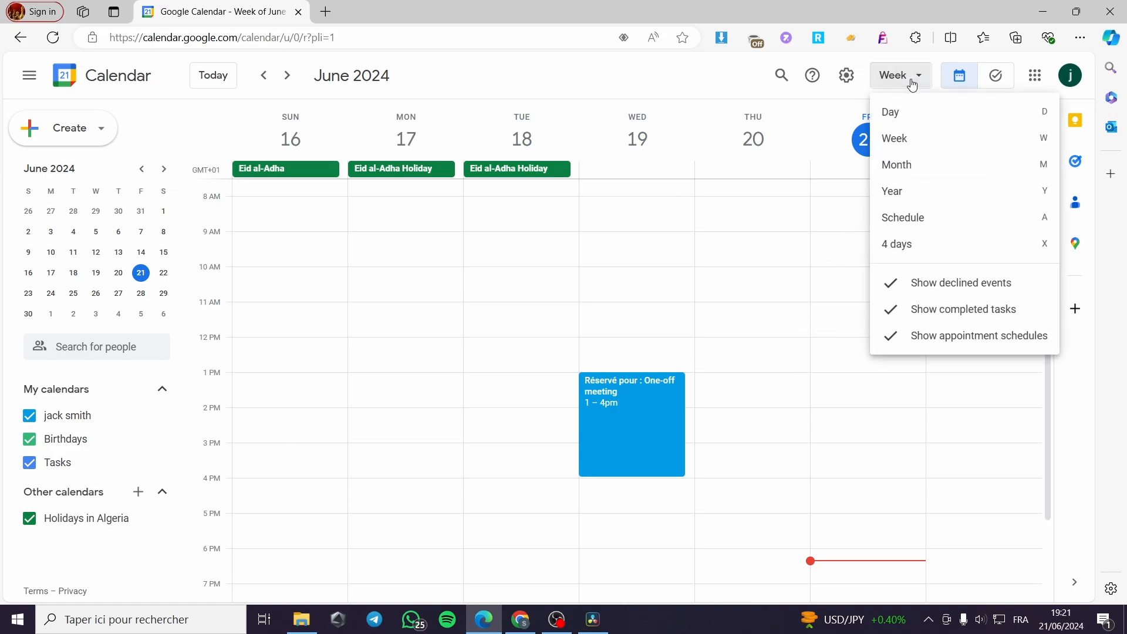
{"action": "left_click", "coordinate": [916, 79]}
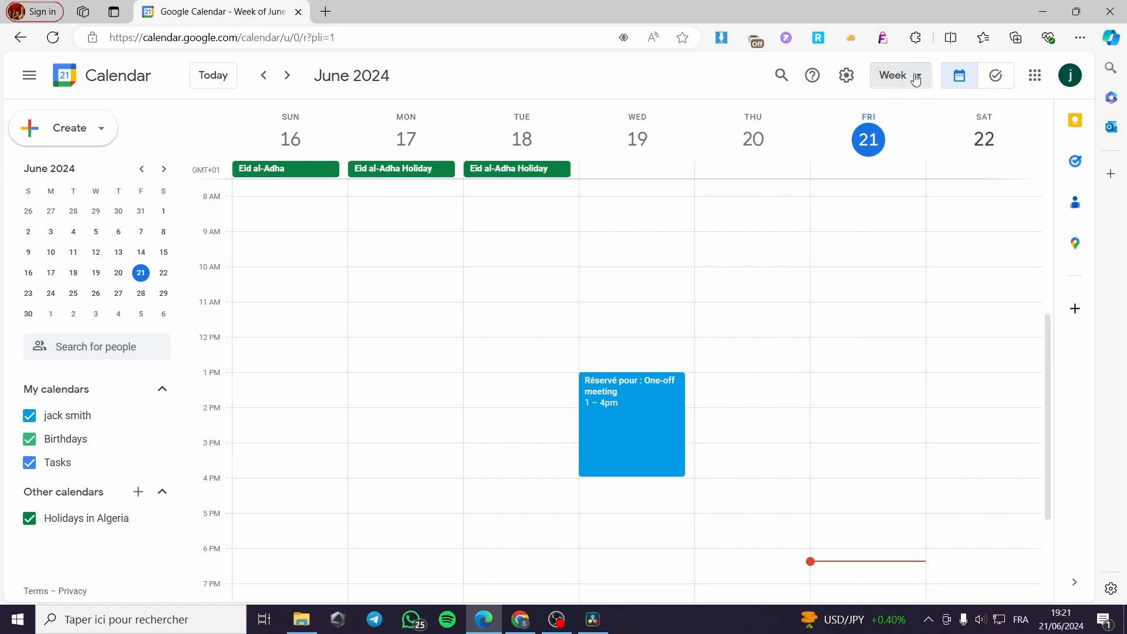
{"action": "left_click", "coordinate": [917, 80]}
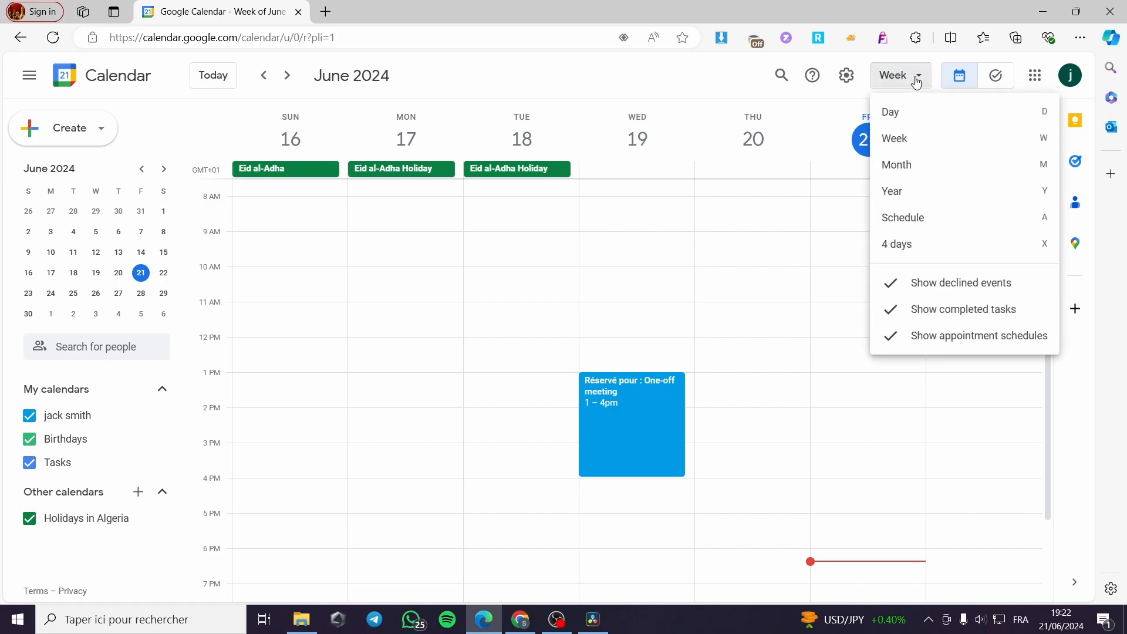
{"action": "left_click", "coordinate": [920, 114]}
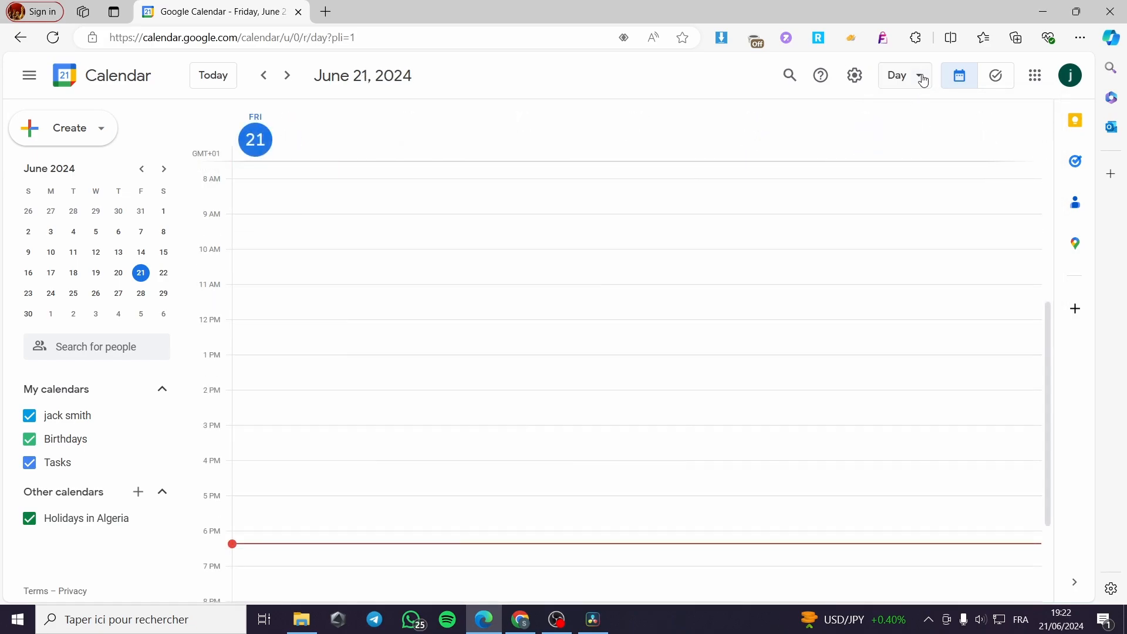
{"action": "left_click", "coordinate": [923, 81]}
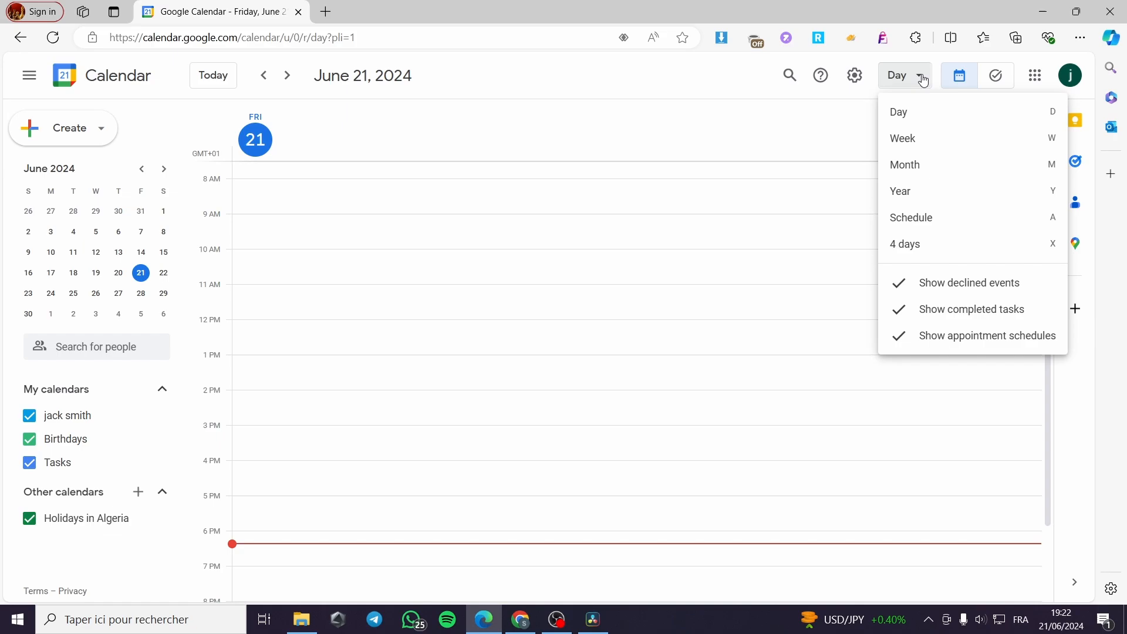
{"action": "left_click", "coordinate": [924, 139]}
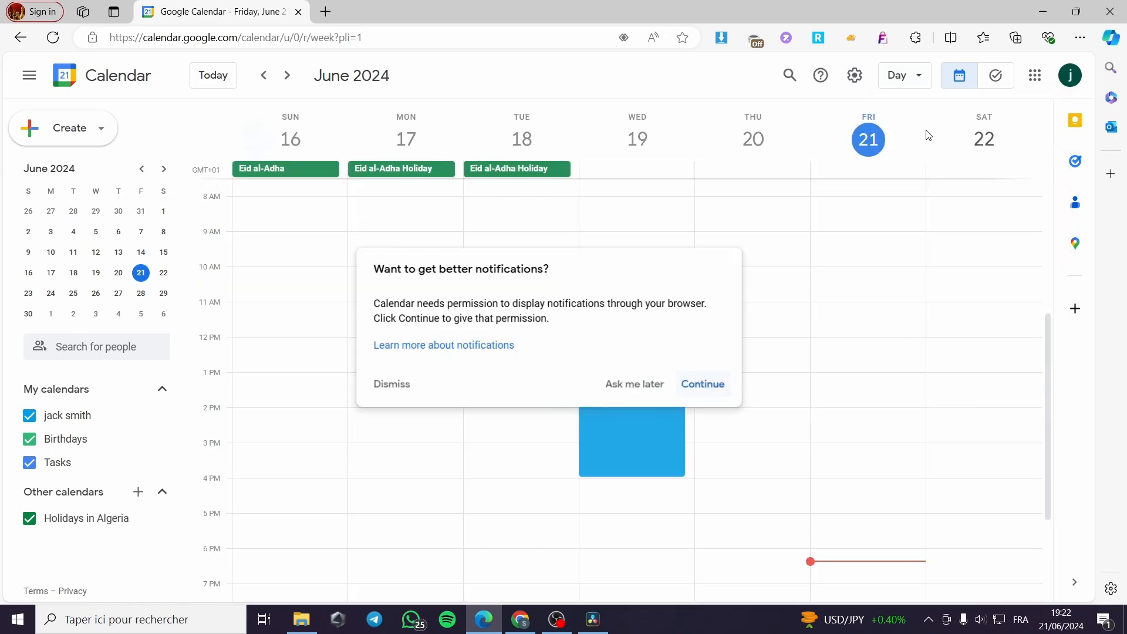
{"action": "left_click", "coordinate": [635, 385]}
Preview the calendar in Month and Year views, ending back in Week view.
{"action": "left_click", "coordinate": [915, 77]}
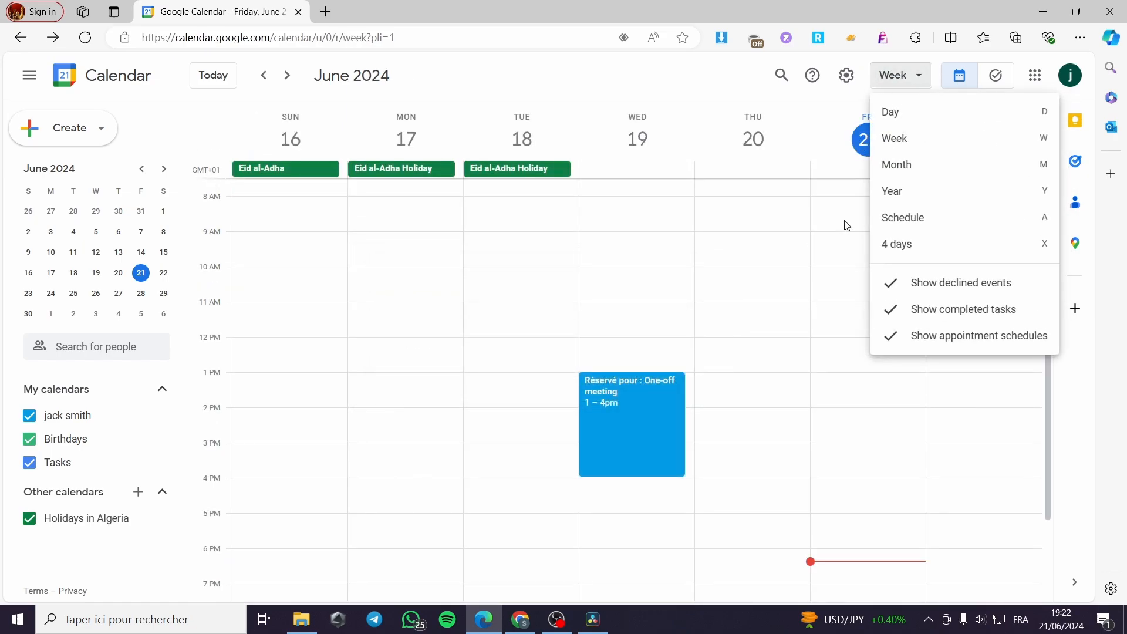
{"action": "left_click", "coordinate": [920, 166]}
{"action": "left_click", "coordinate": [912, 77]}
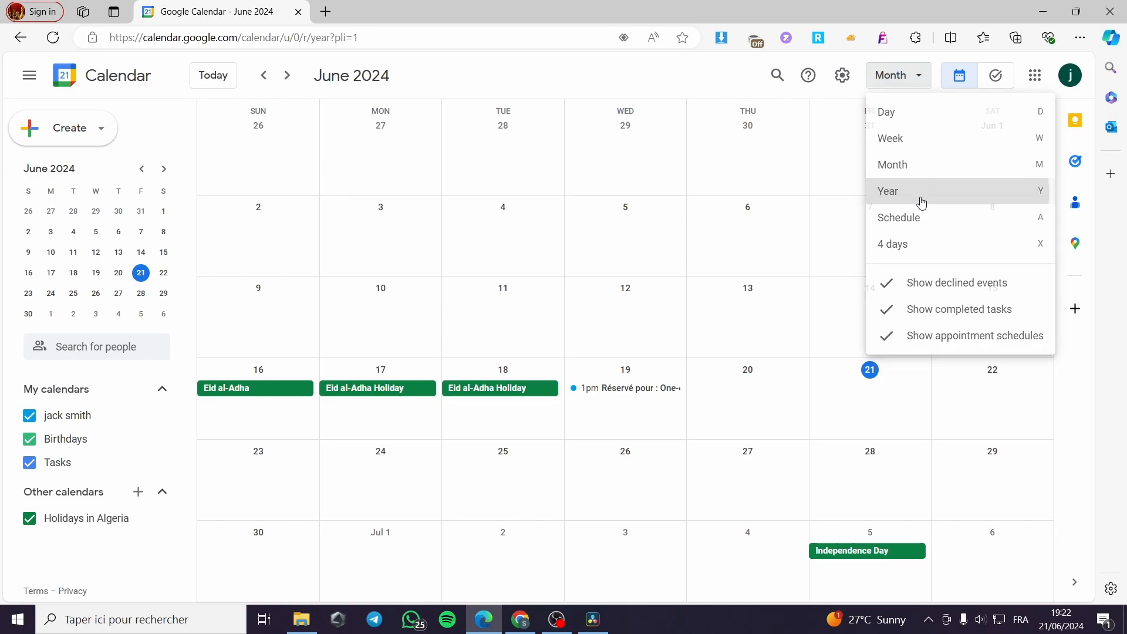
{"action": "left_click", "coordinate": [920, 192]}
{"action": "left_click", "coordinate": [920, 81]}
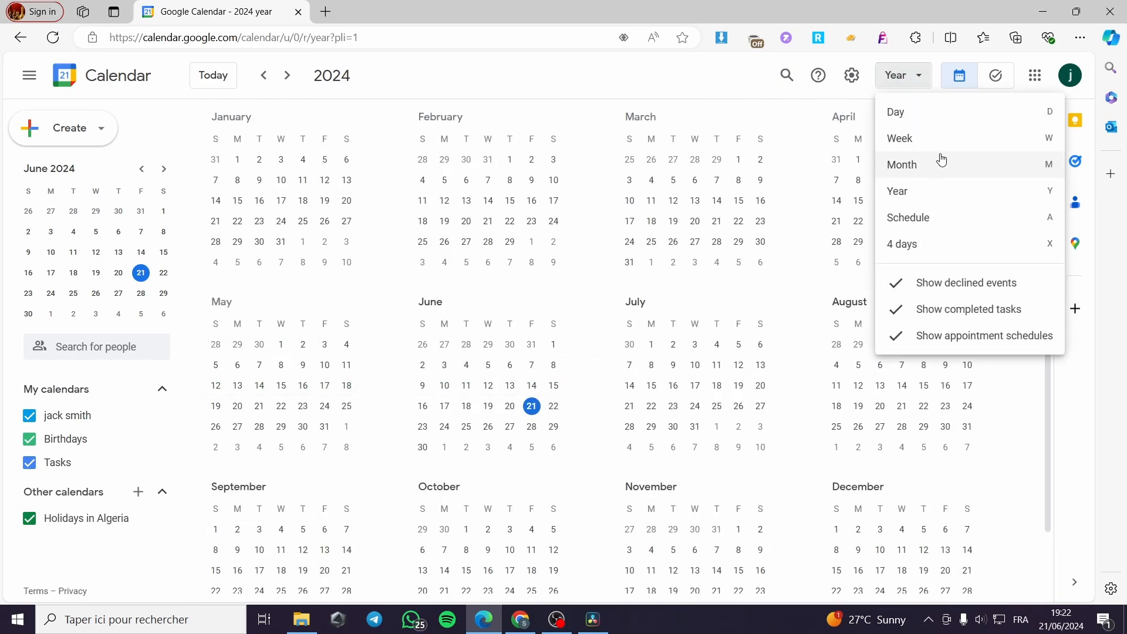
{"action": "left_click", "coordinate": [941, 174]}
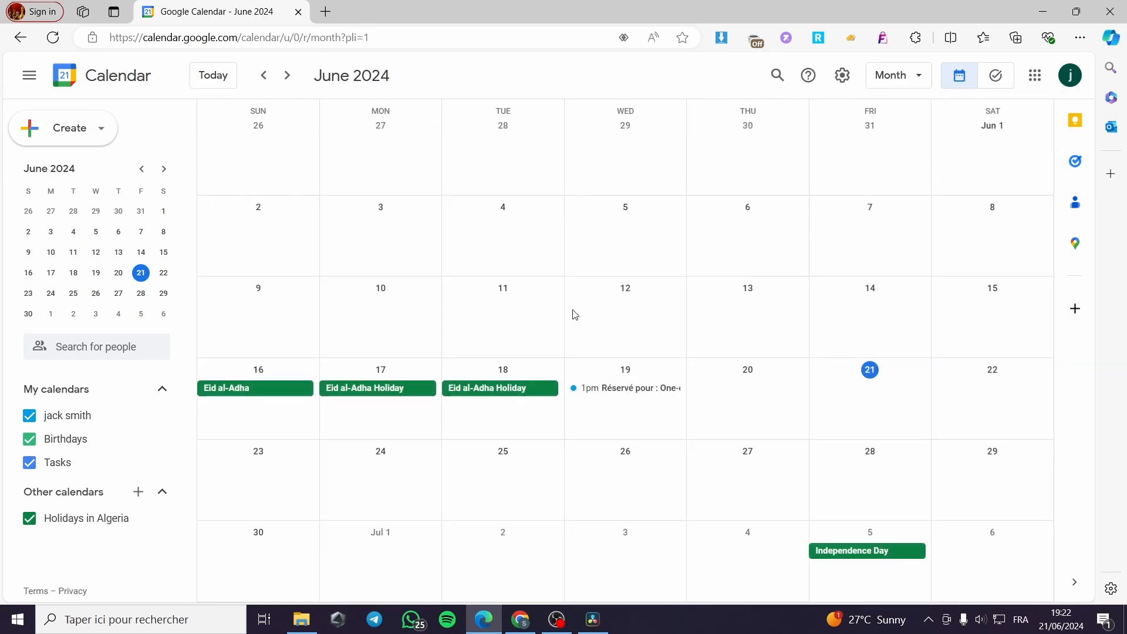
{"action": "left_click", "coordinate": [904, 82]}
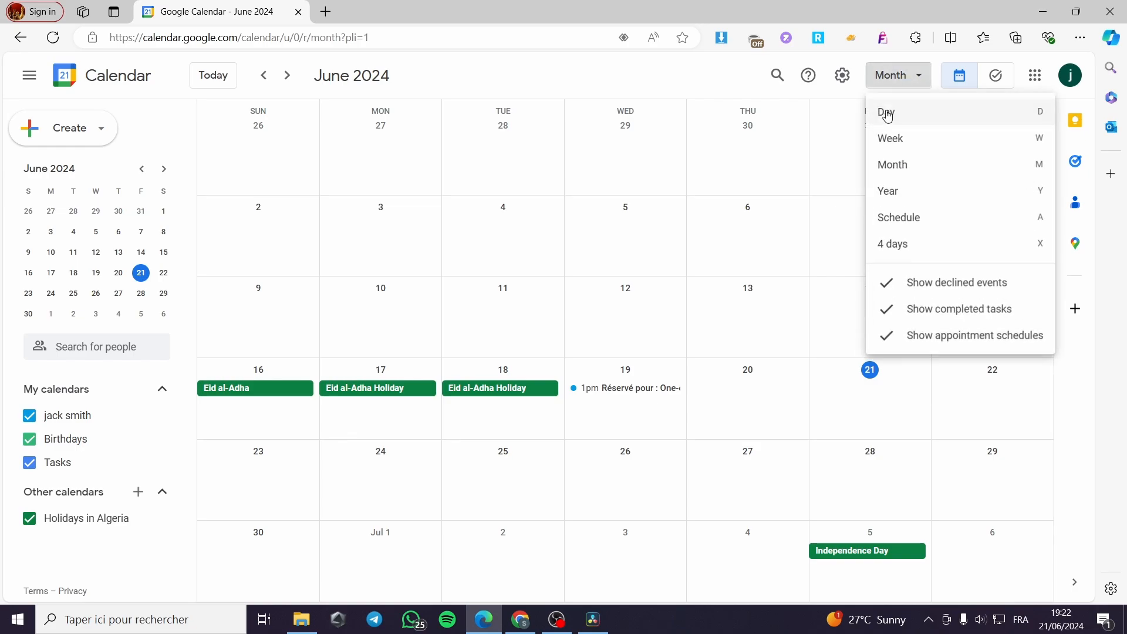
{"action": "left_click", "coordinate": [928, 144]}
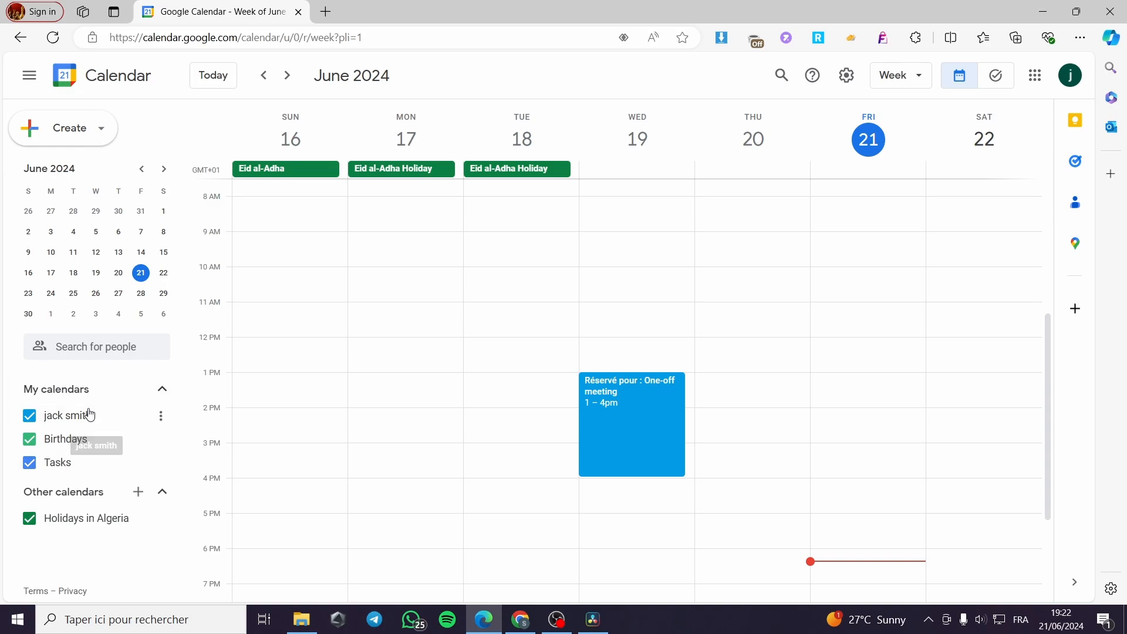
Try to create a new calendar named and described "Weekly calendar" in the (GMT+01:00) Central European Standard Time - Algiers time zone.
{"action": "left_click", "coordinate": [139, 494]}
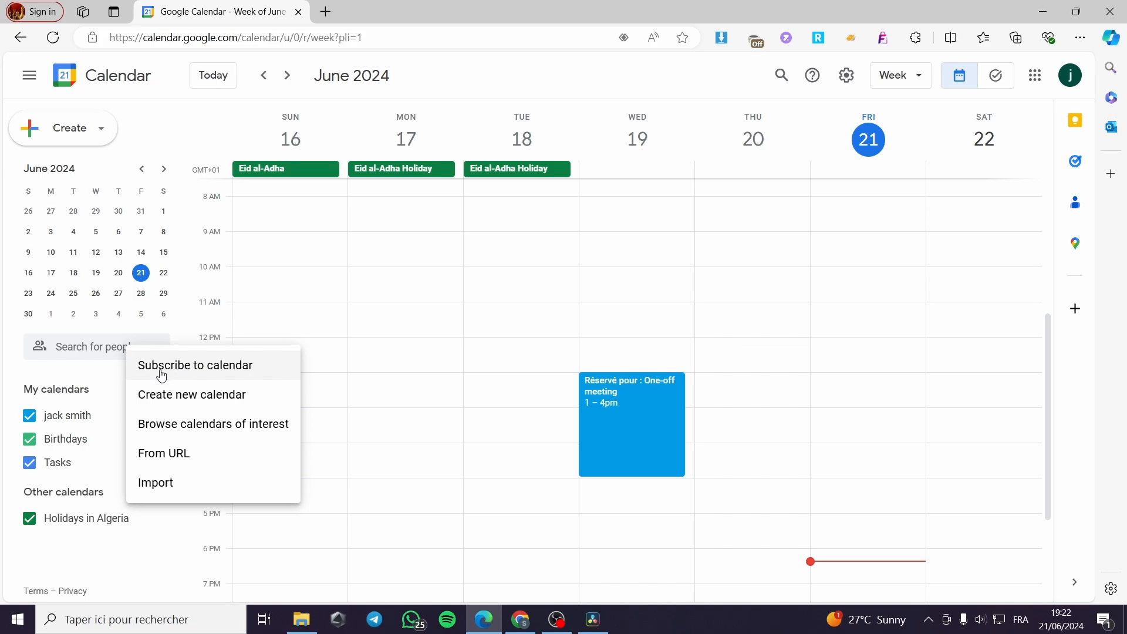
{"action": "left_click", "coordinate": [240, 399]}
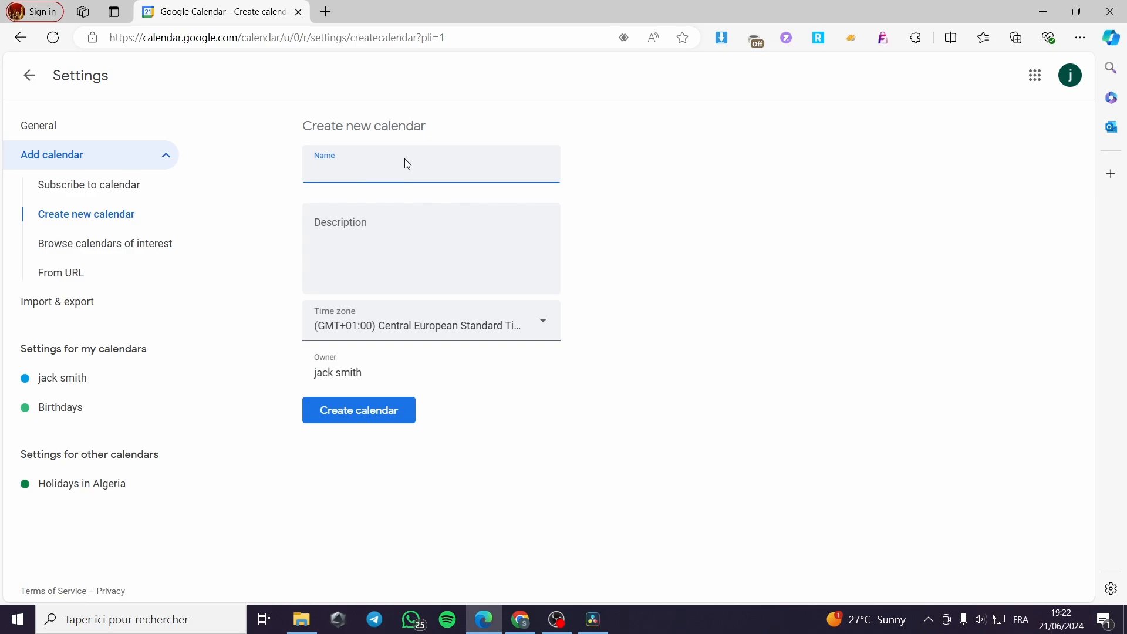
{"action": "type", "text": "Weekl"}
{"action": "type", "text": "y clan"}
{"action": "type", "text": "edar"}
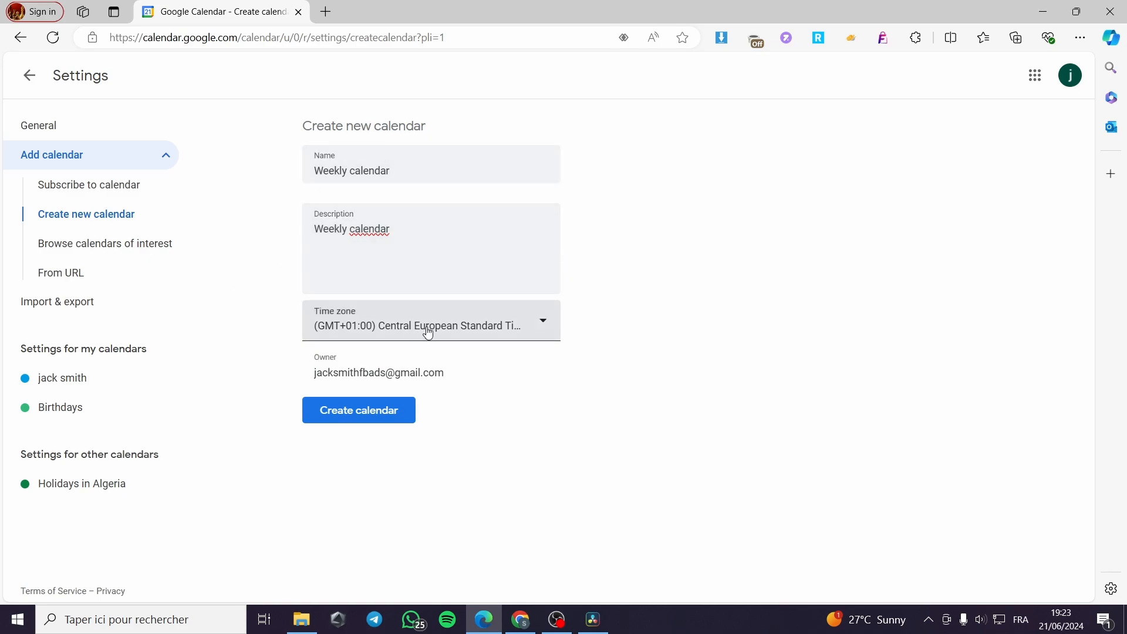
{"action": "left_click", "coordinate": [405, 329]}
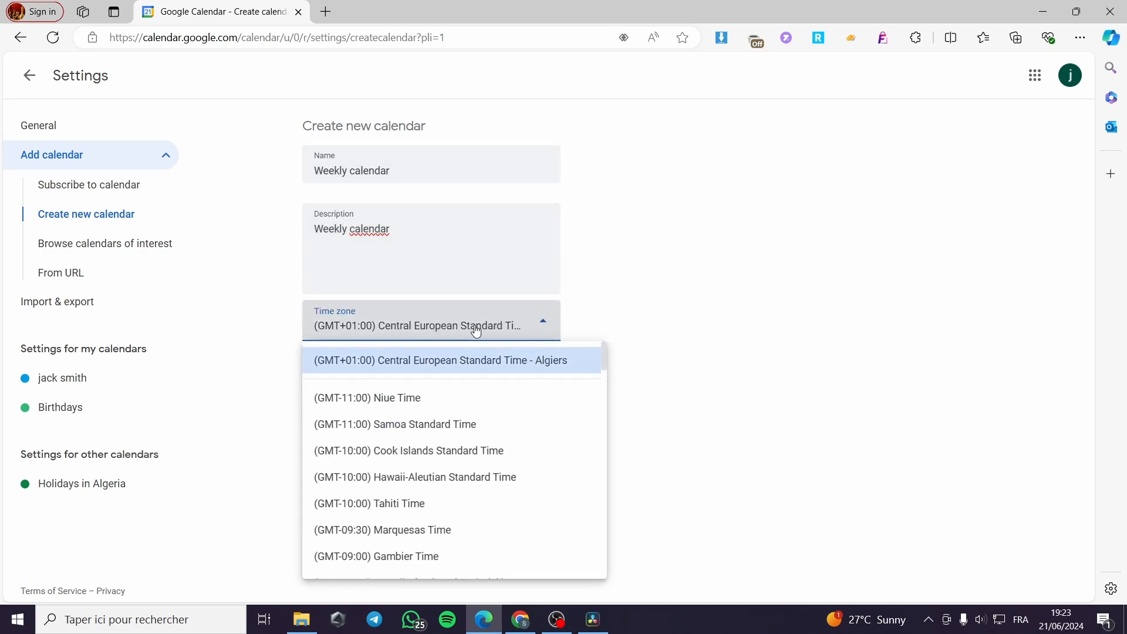
{"action": "left_click", "coordinate": [505, 360]}
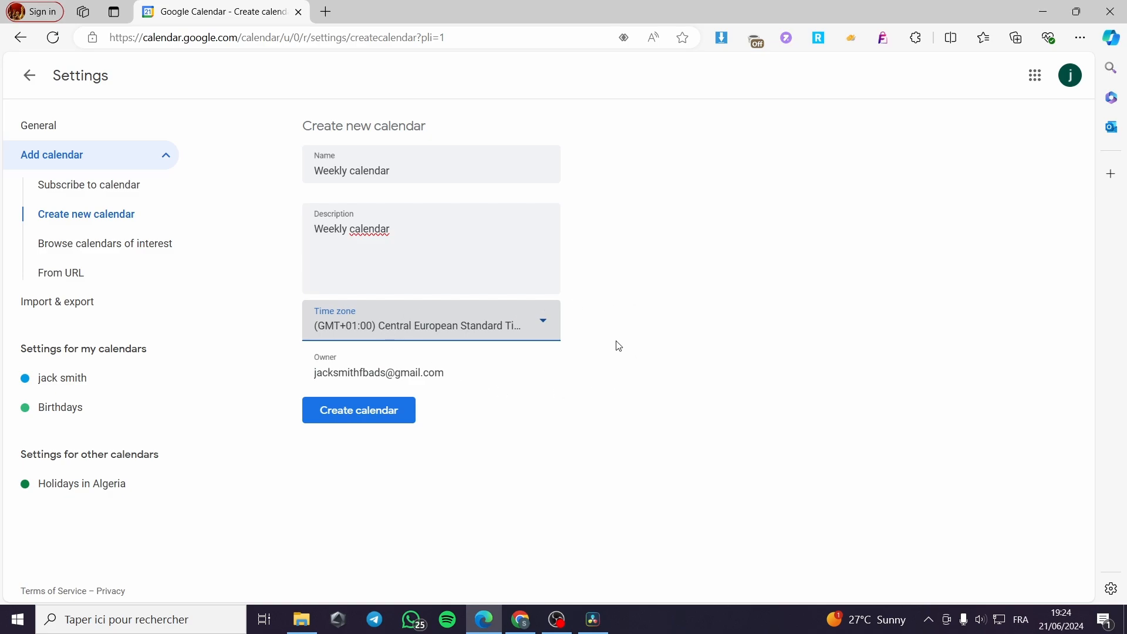
{"action": "left_click", "coordinate": [361, 414]}
Fill in "Weekly calendar" as both name and description in the emptied form and create the calendar.
{"action": "left_click", "coordinate": [368, 163]}
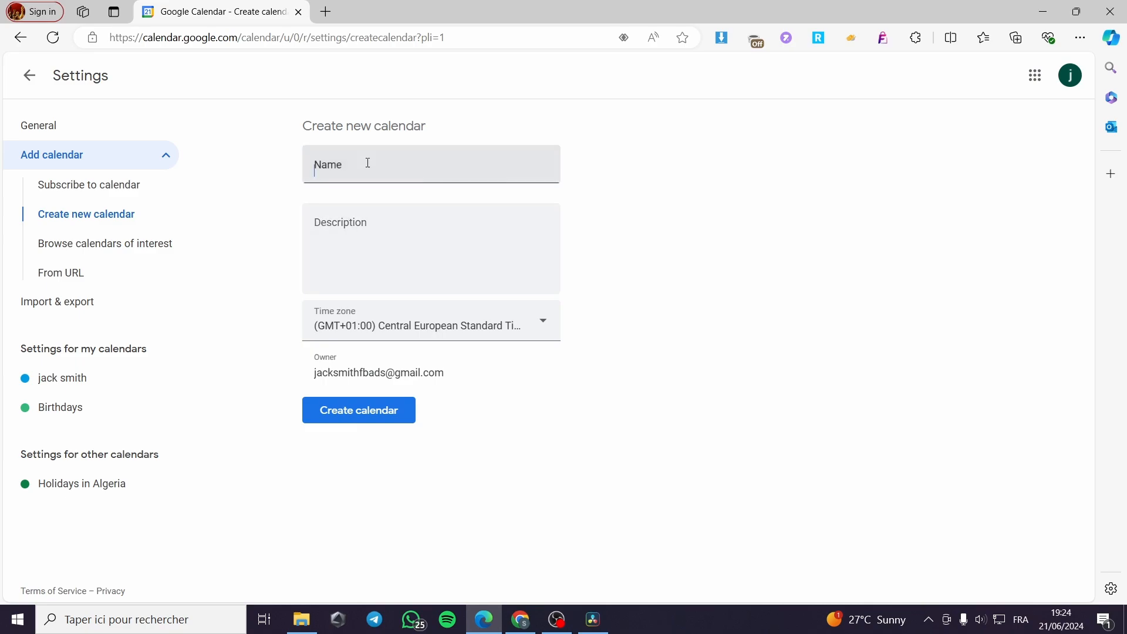
{"action": "type", "text": "Weekly calendar"}
{"action": "left_click", "coordinate": [383, 220]}
{"action": "type", "text": "Weekly calendar"}
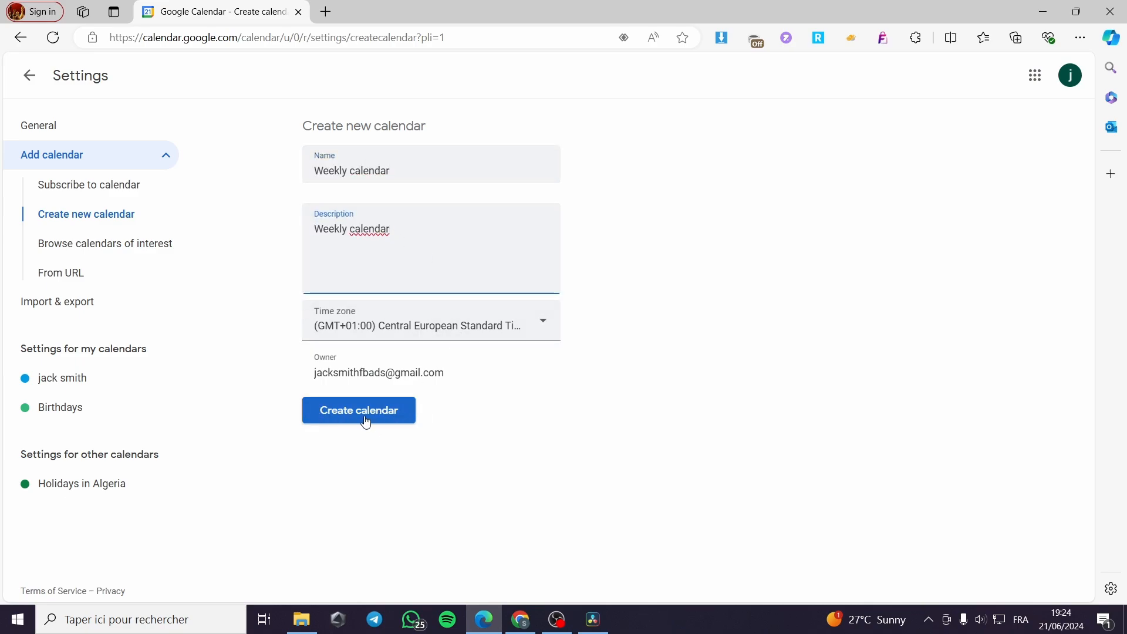
{"action": "left_click", "coordinate": [346, 419]}
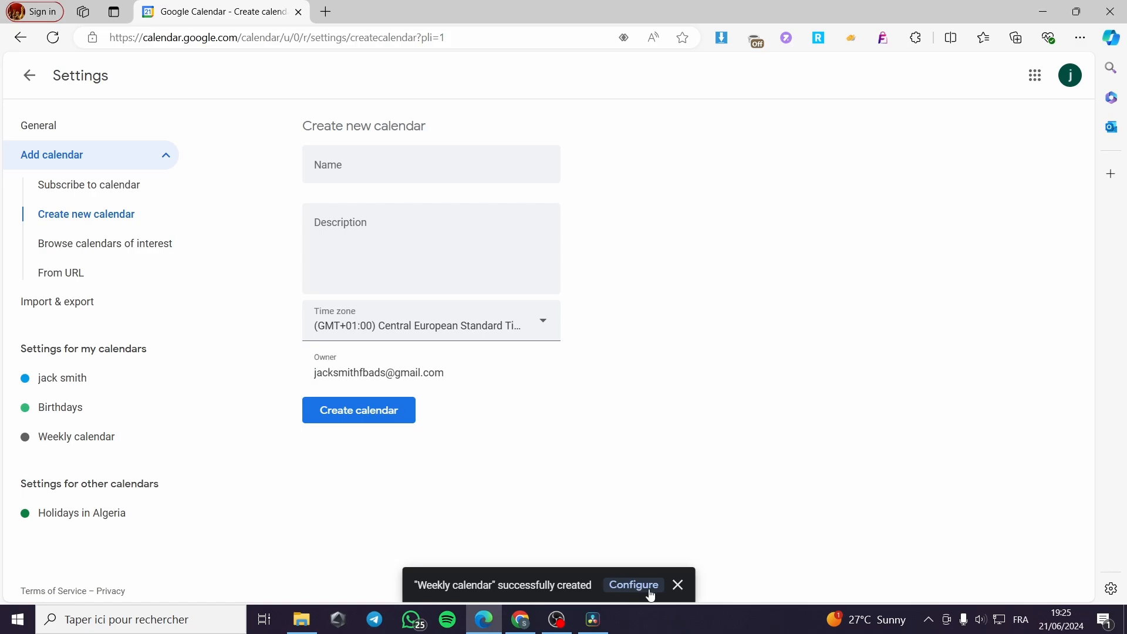
Review the Weekly calendar's settings for auto-accepting invitations, access permissions, sharing and event notifications, and return to the week view.
{"action": "left_click", "coordinate": [635, 585]}
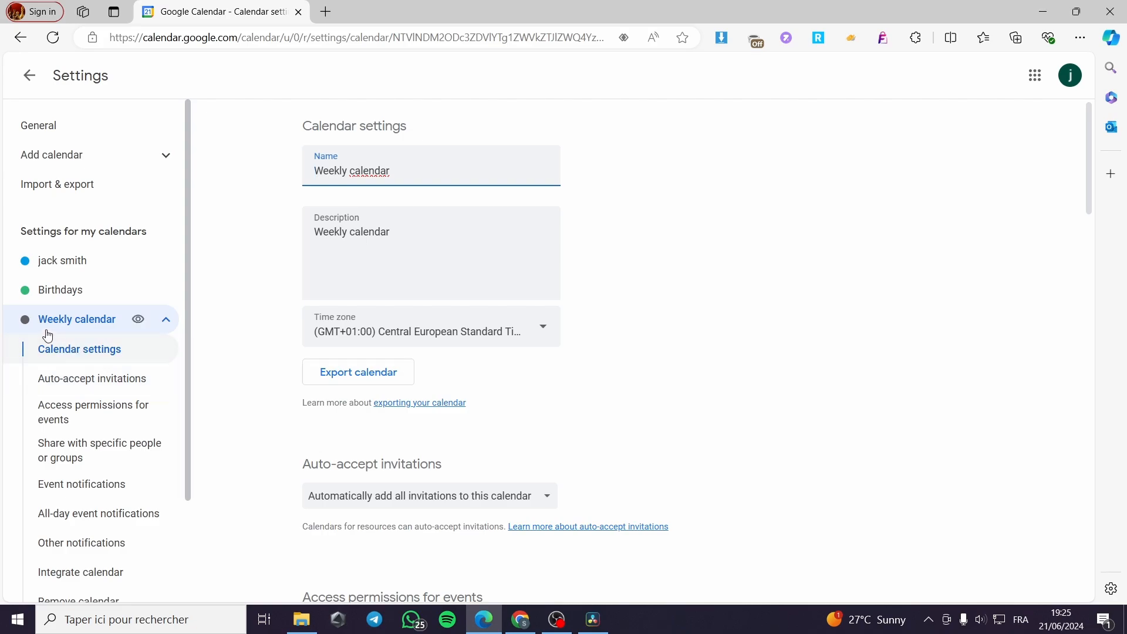
{"action": "left_click", "coordinate": [76, 388]}
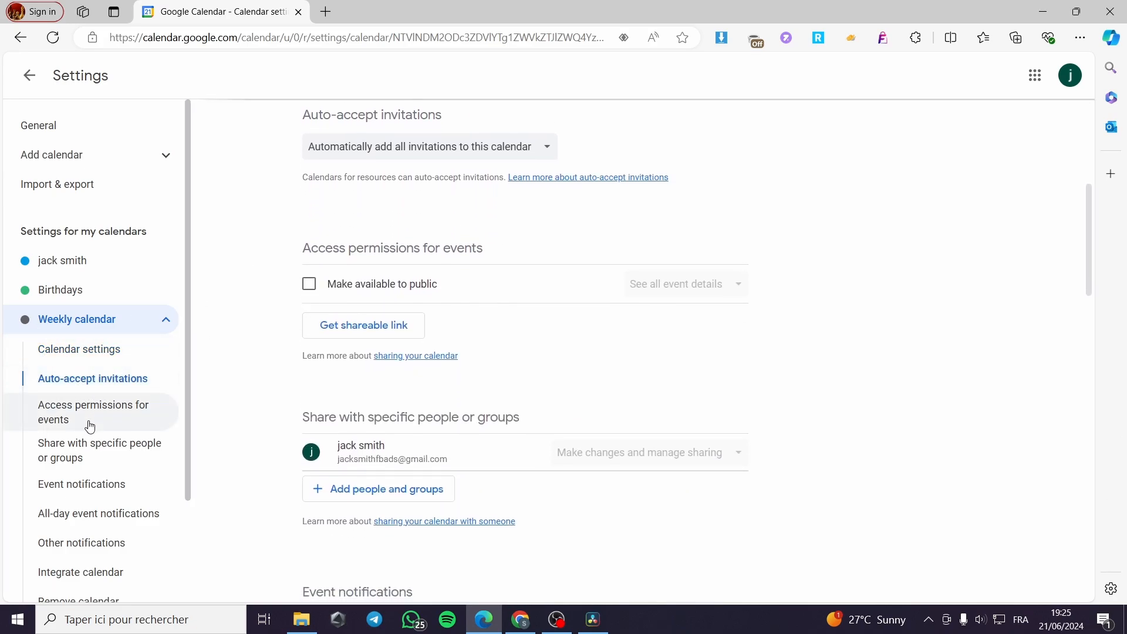
{"action": "left_click", "coordinate": [94, 418]}
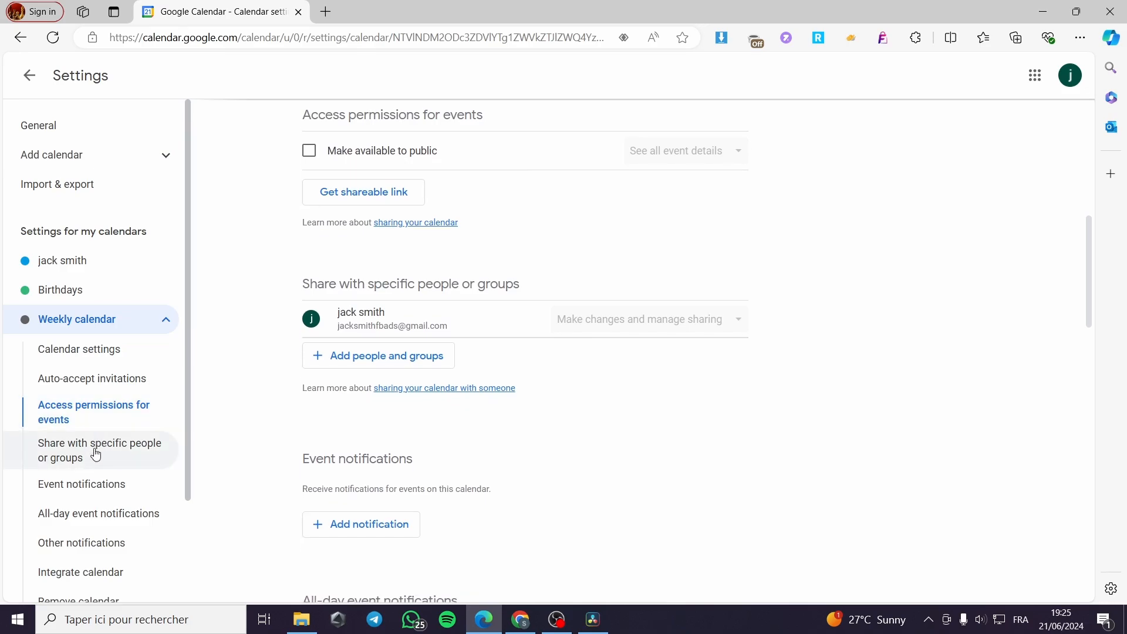
{"action": "left_click", "coordinate": [70, 459]}
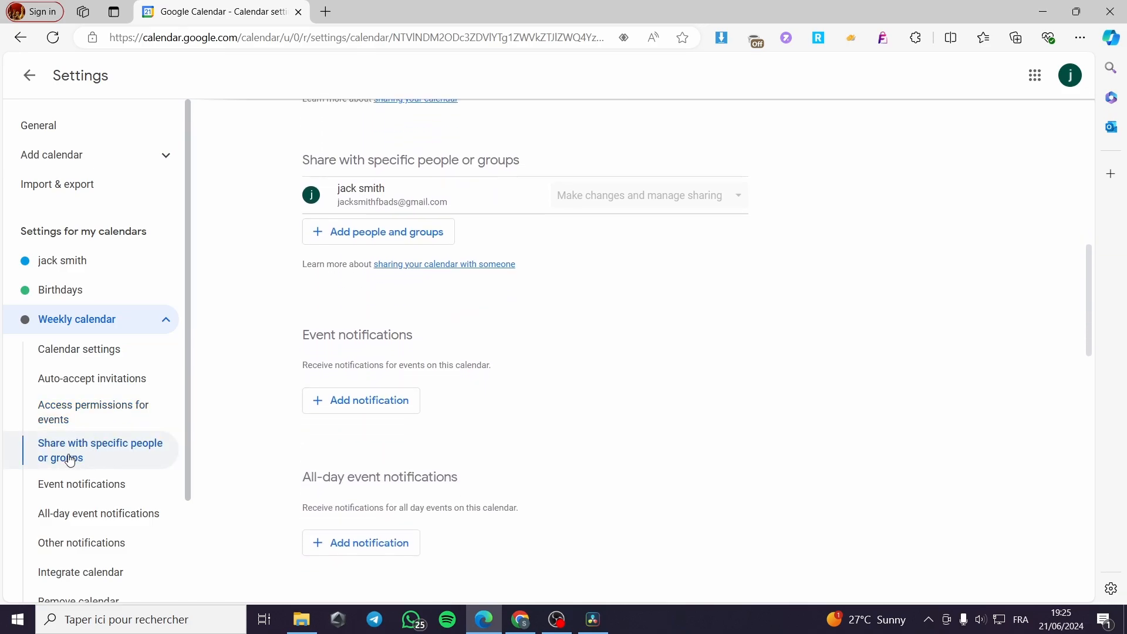
{"action": "left_click", "coordinate": [96, 491]}
{"action": "scroll", "coordinate": [117, 517], "scroll_direction": "down", "scroll_amount": 2}
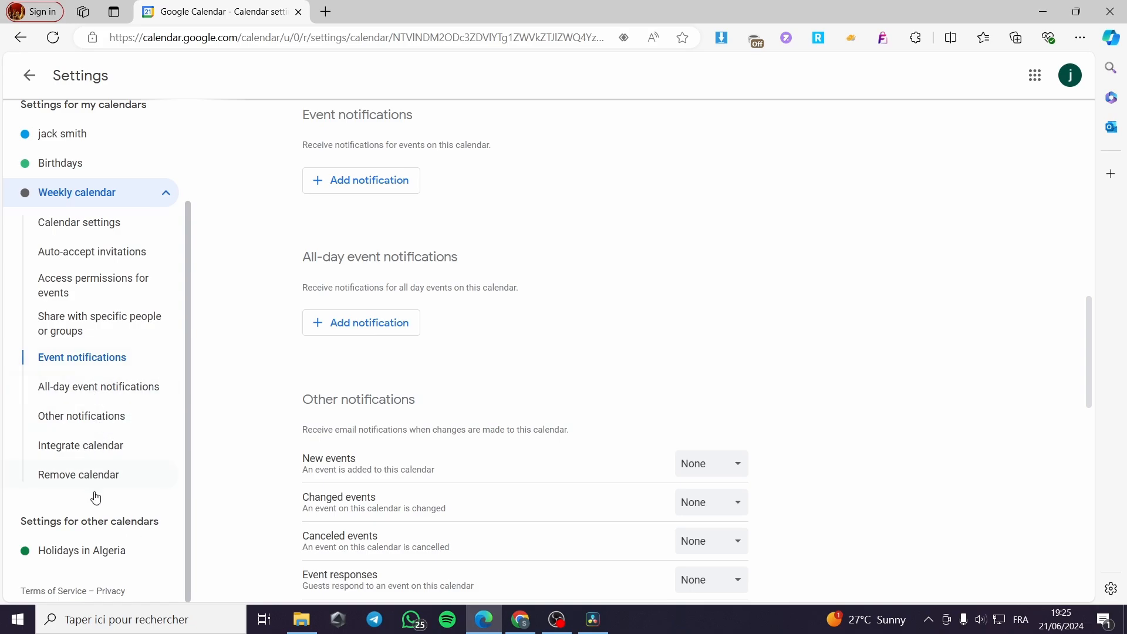
{"action": "left_click", "coordinate": [28, 76]}
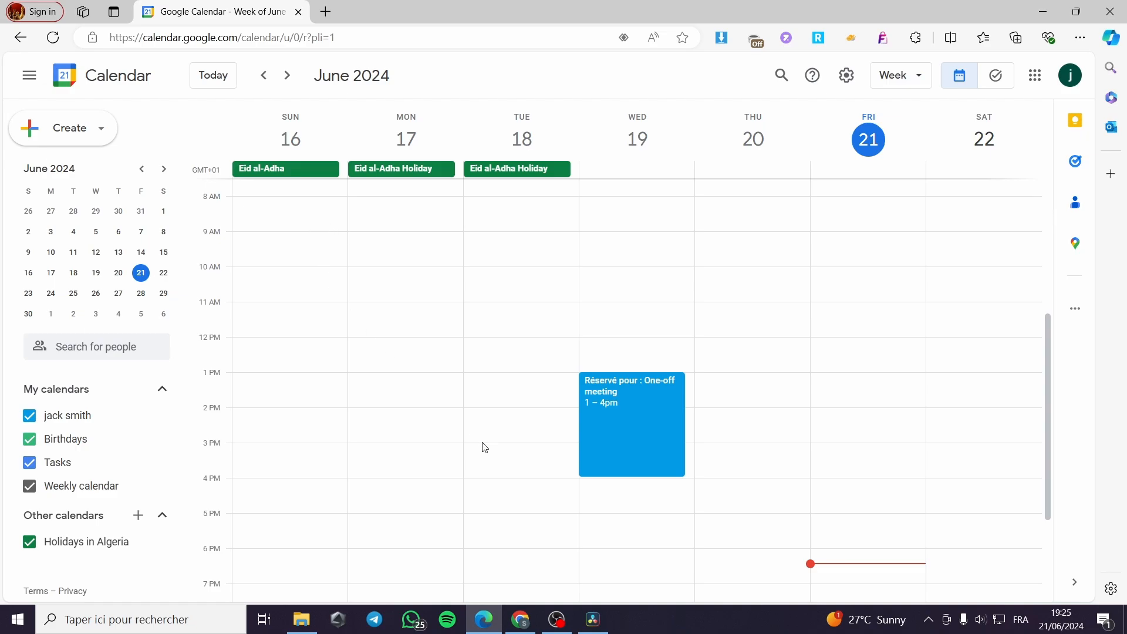
Hide the Tasks, Birthdays and primary personal calendars, keep Weekly calendar shown, and set its colour to purple.
{"action": "left_click", "coordinate": [36, 491]}
{"action": "left_click", "coordinate": [31, 488]}
{"action": "left_click", "coordinate": [29, 463]}
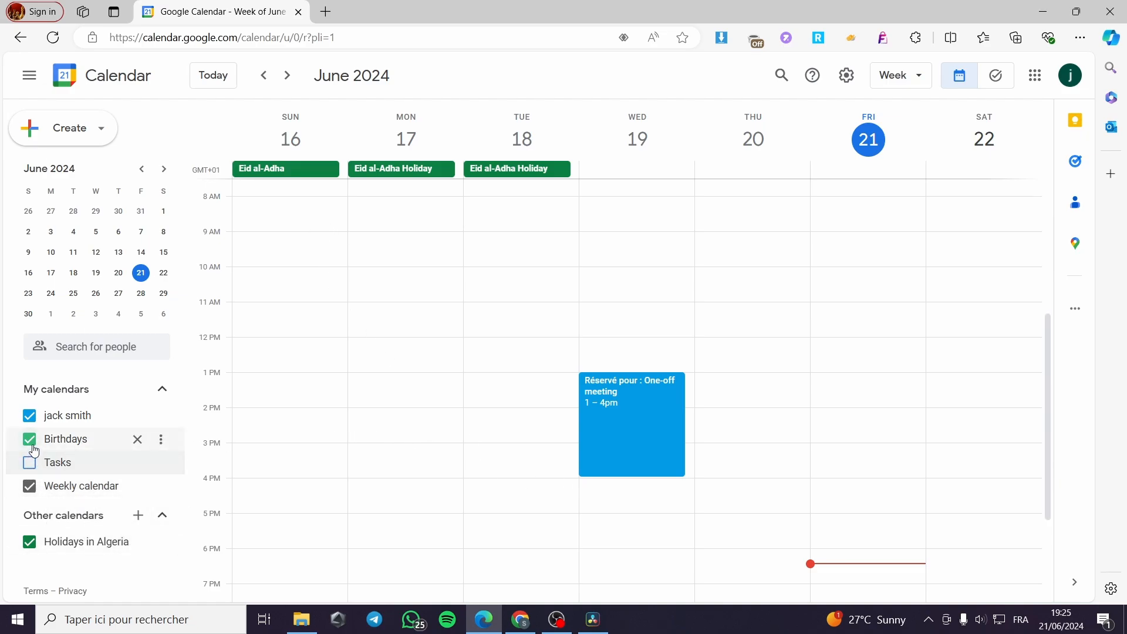
{"action": "left_click", "coordinate": [30, 440]}
{"action": "left_click", "coordinate": [31, 418]}
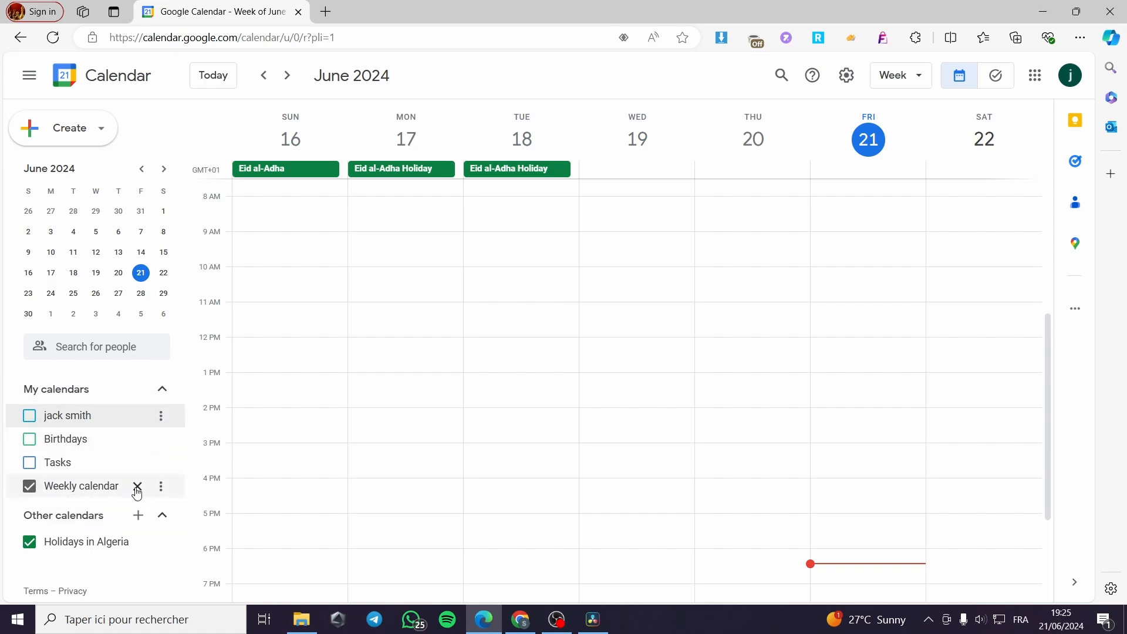
{"action": "left_click", "coordinate": [161, 487]}
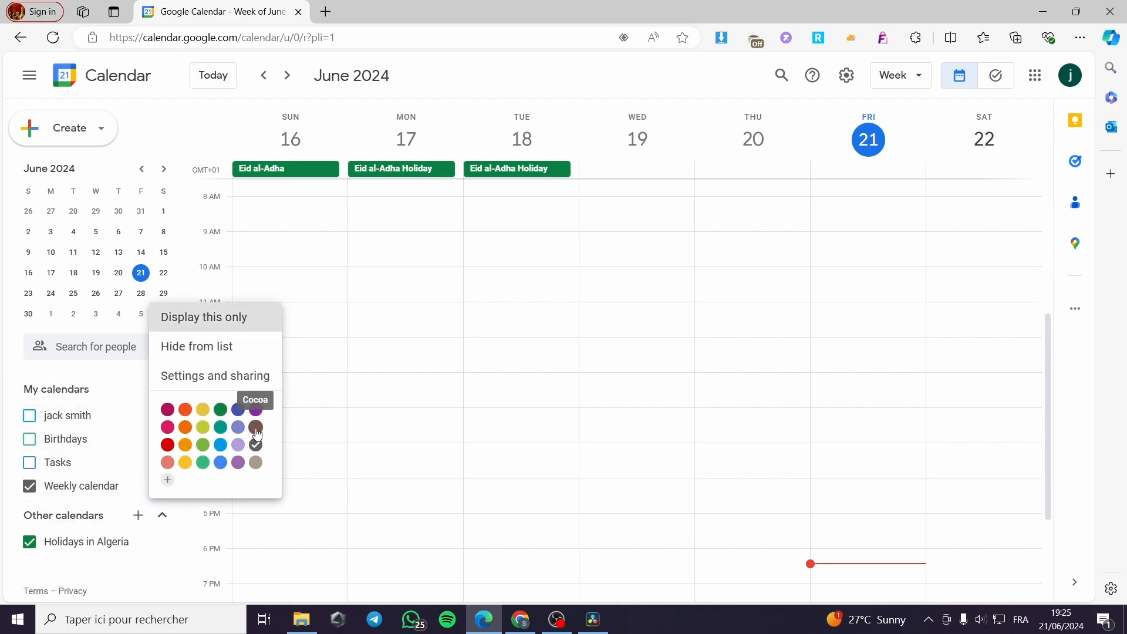
{"action": "left_click", "coordinate": [257, 411]}
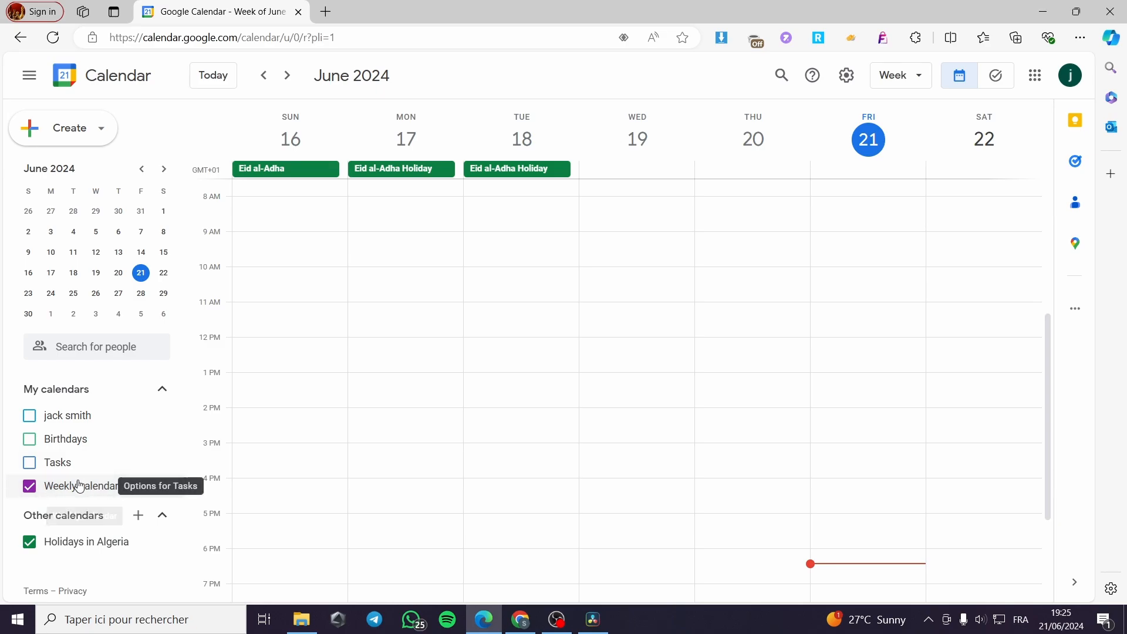
Start a new event titled "Read emails" on Sunday, June 16 at 9:00am in Weekly calendar.
{"action": "left_click", "coordinate": [300, 279]}
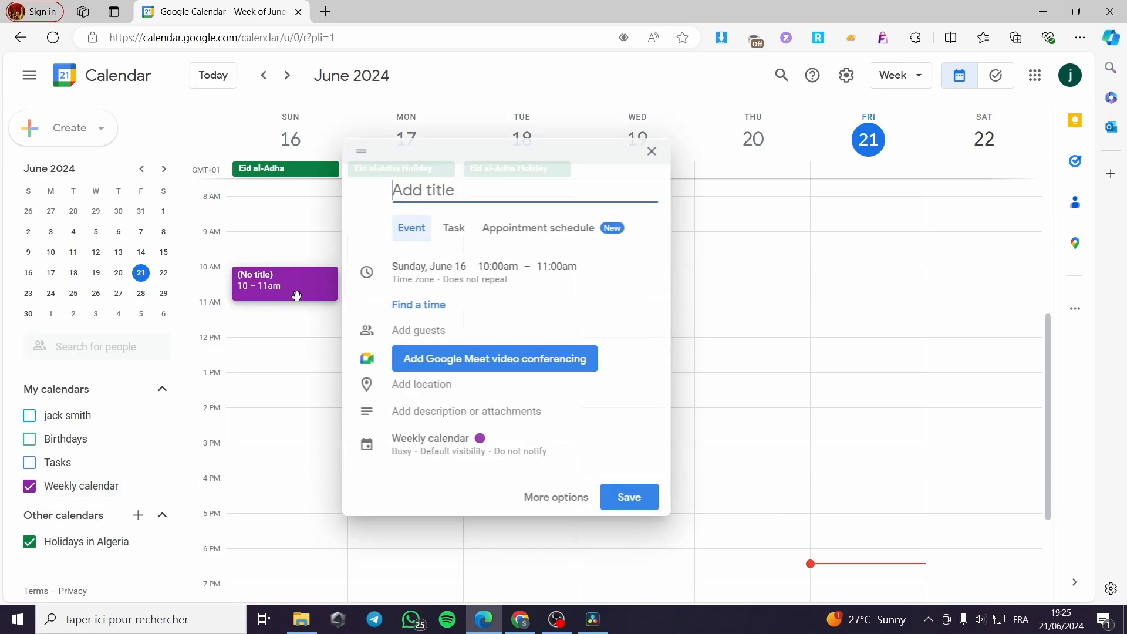
{"action": "left_click", "coordinate": [584, 498]}
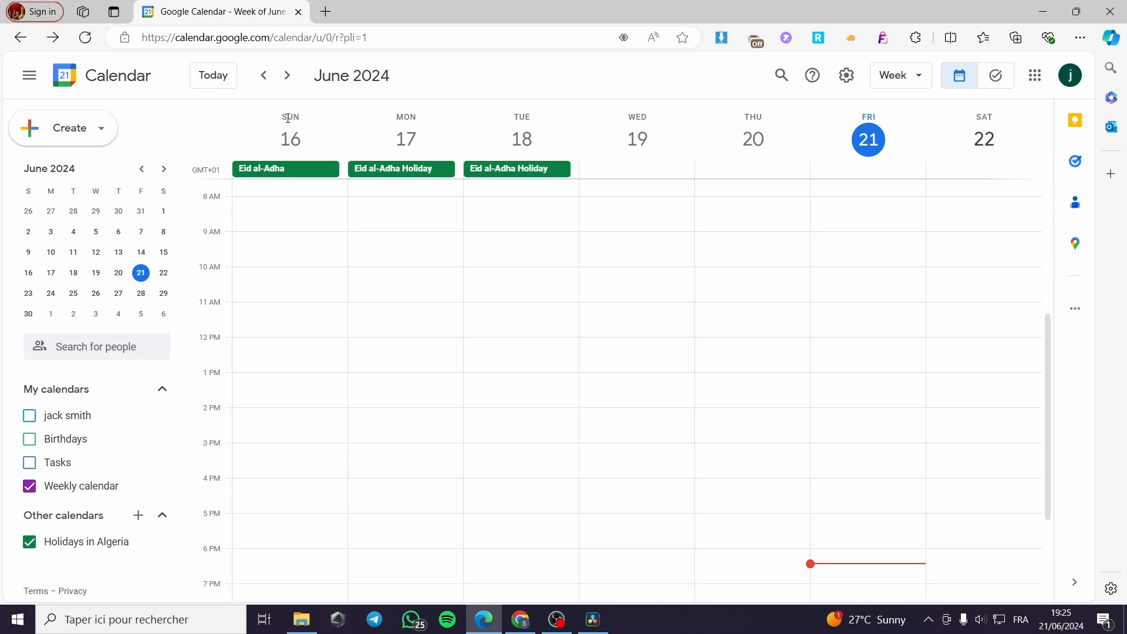
{"action": "left_click", "coordinate": [279, 250]}
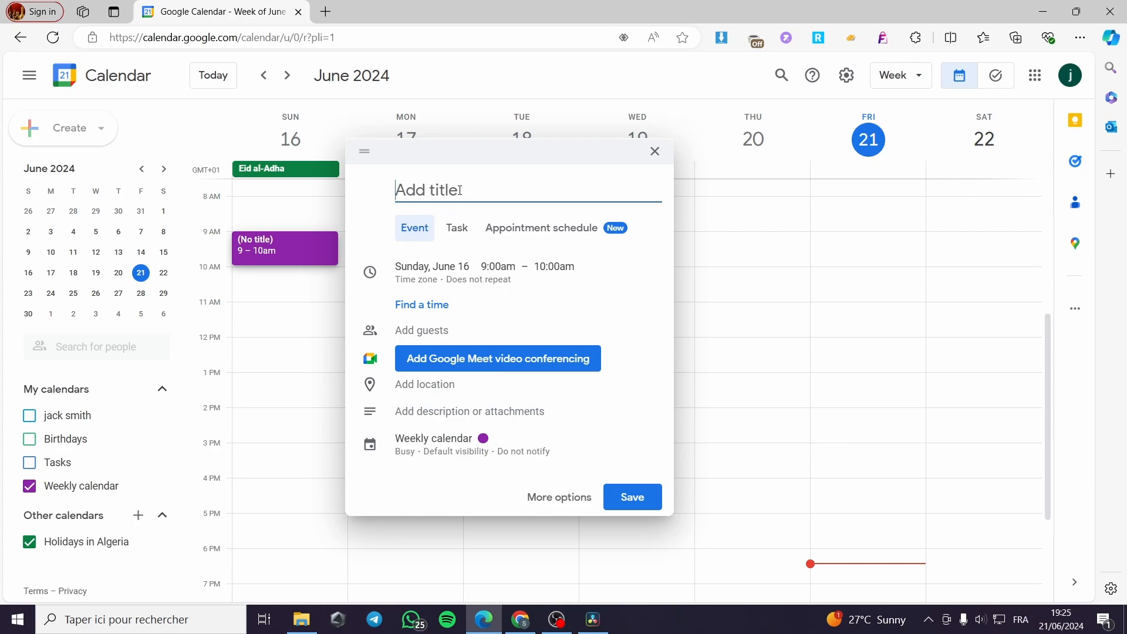
{"action": "left_click", "coordinate": [456, 236]}
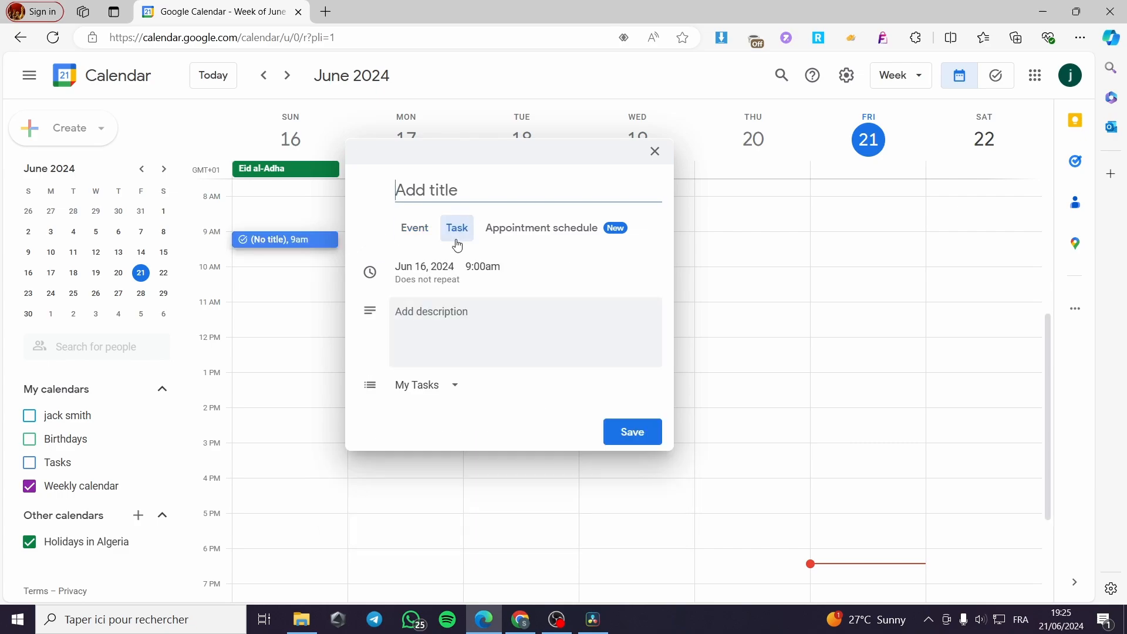
{"action": "left_click", "coordinate": [414, 235]}
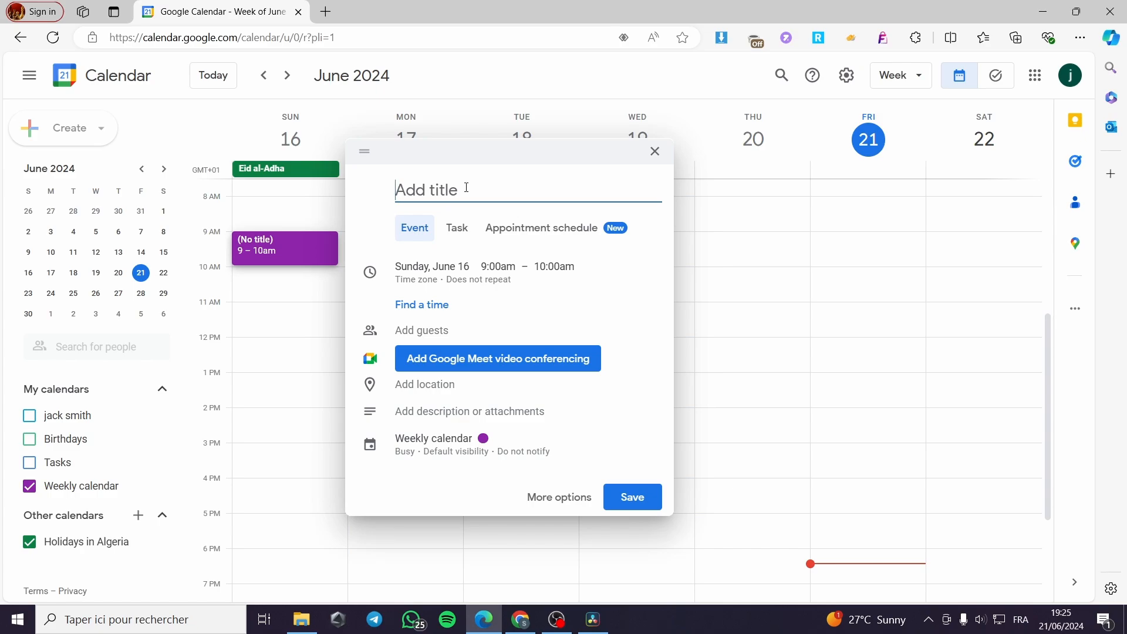
{"action": "type", "text": "Read emaoi"}
{"action": "type", "text": "ls"}
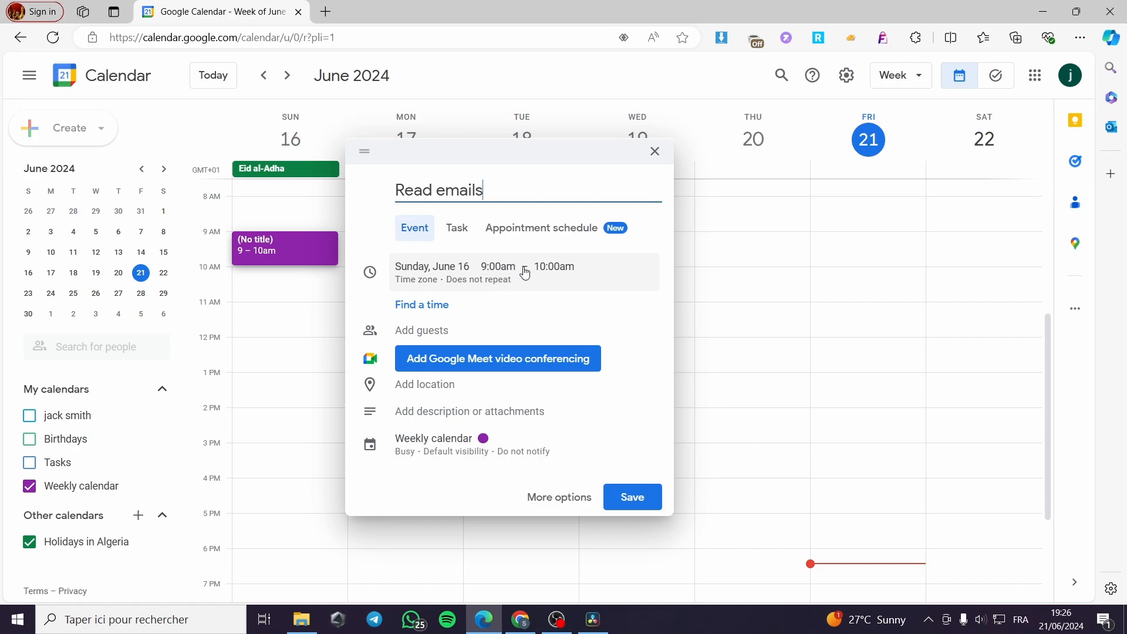
Set the "Read emails" event's end time to 10:30am, check its time zone options, and save it.
{"action": "left_click", "coordinate": [574, 272]}
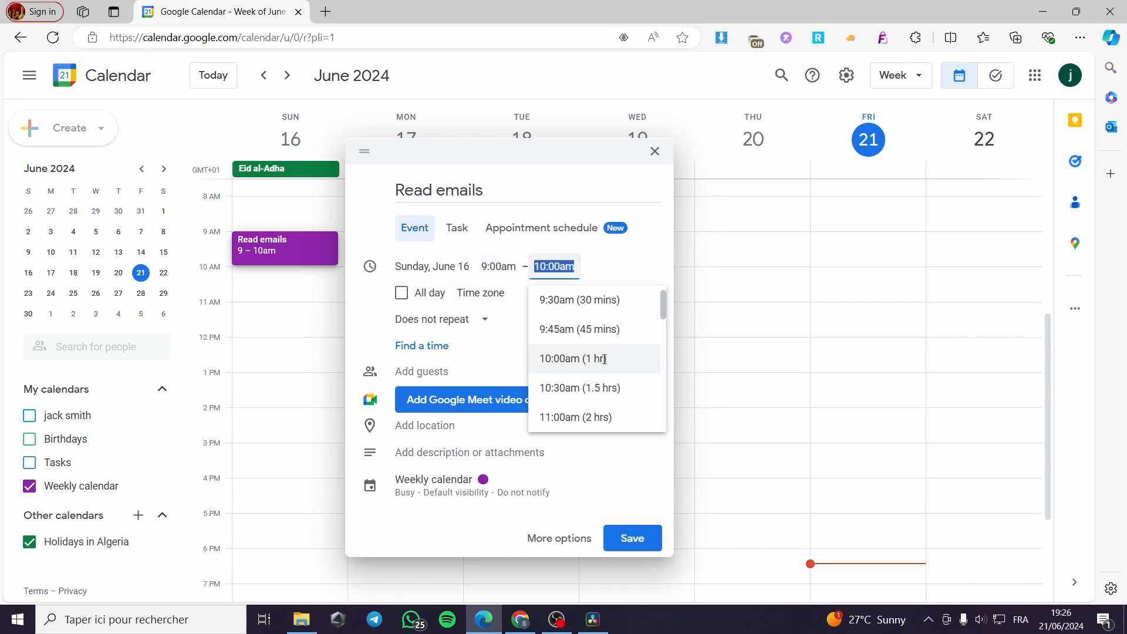
{"action": "left_click", "coordinate": [570, 387]}
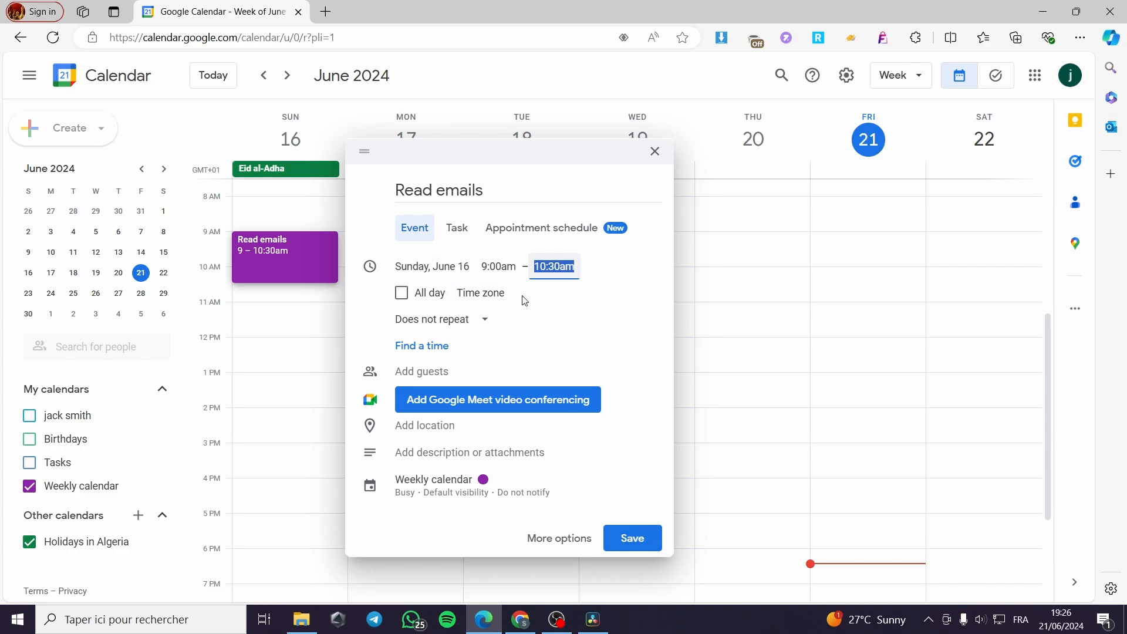
{"action": "left_click", "coordinate": [489, 294]}
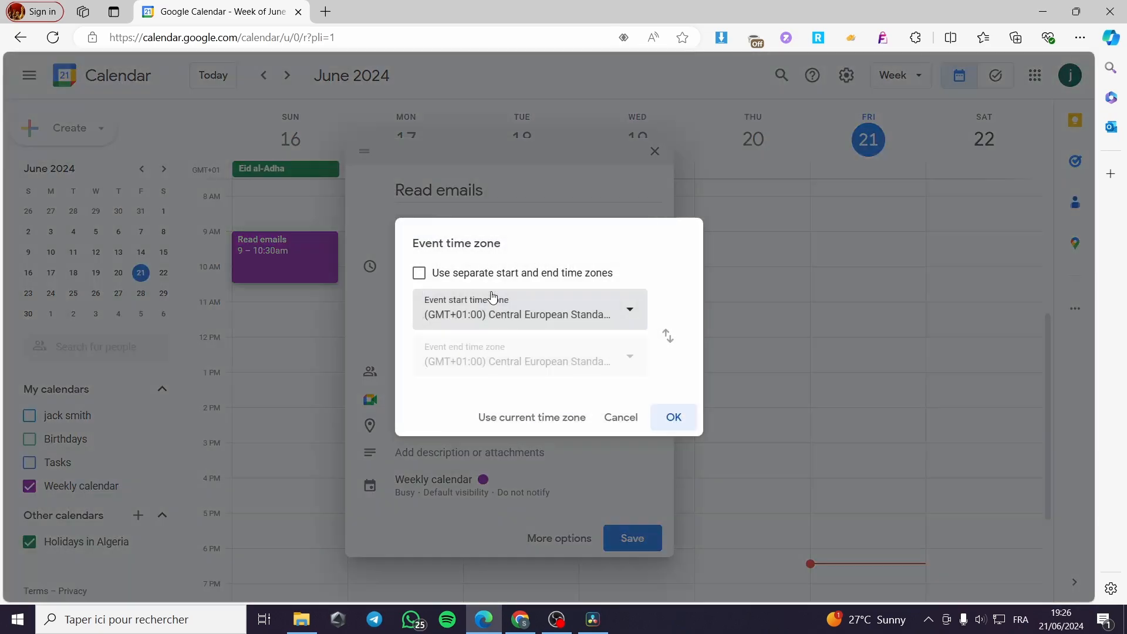
{"action": "left_click", "coordinate": [673, 417]}
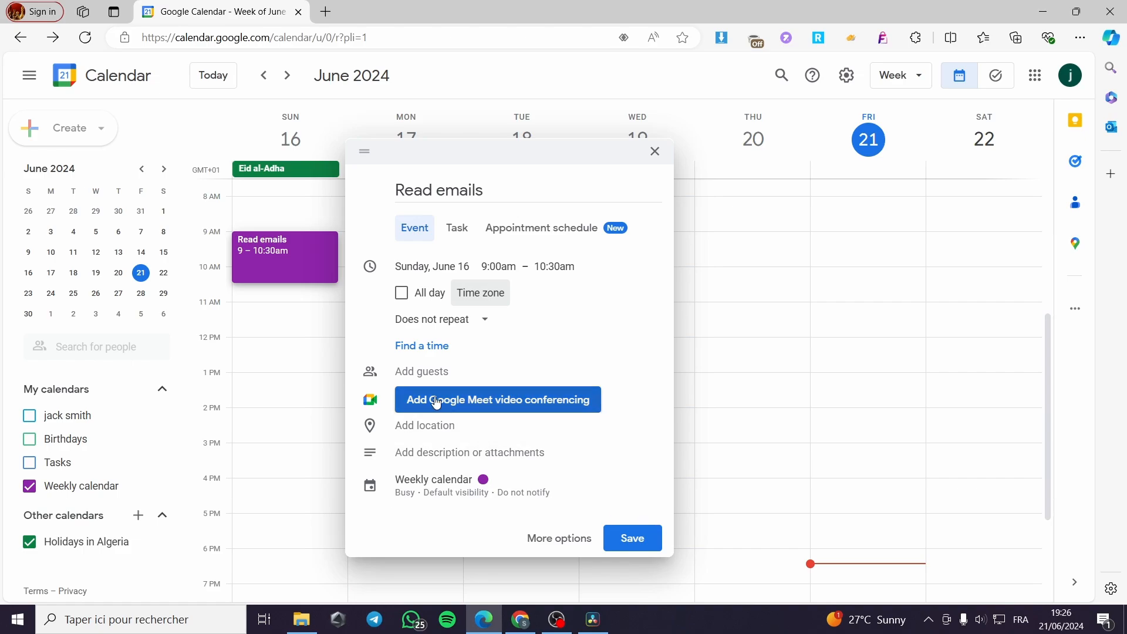
{"action": "left_click", "coordinate": [630, 534]}
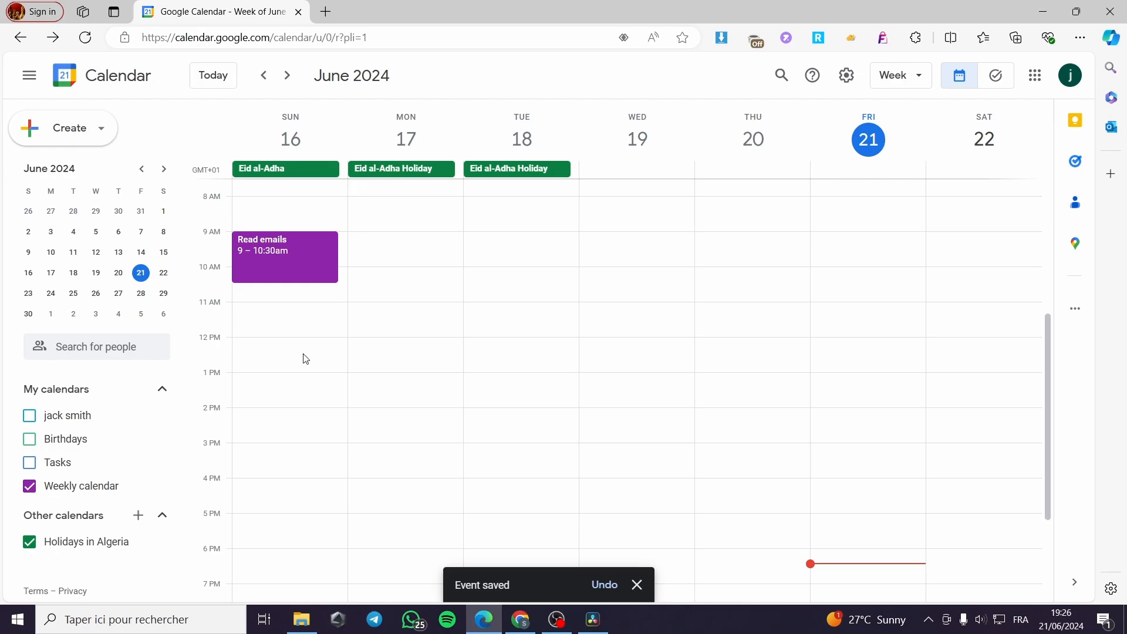
Start another event on Sunday, June 16 and set its start time to 10:30am.
{"action": "left_click", "coordinate": [286, 328]}
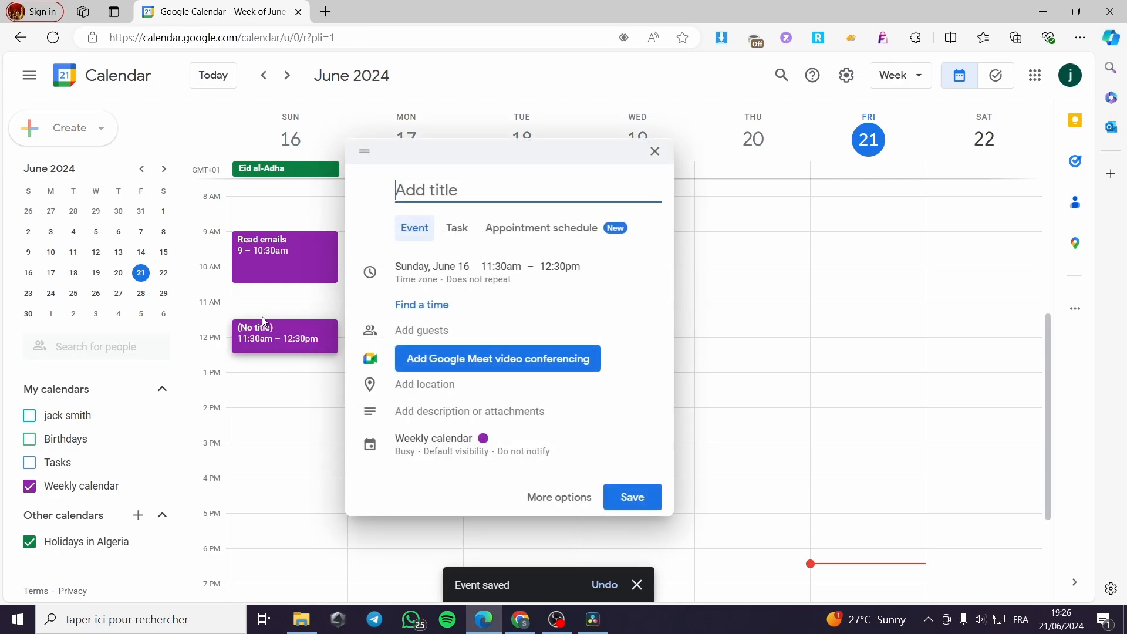
{"action": "left_click", "coordinate": [510, 272]}
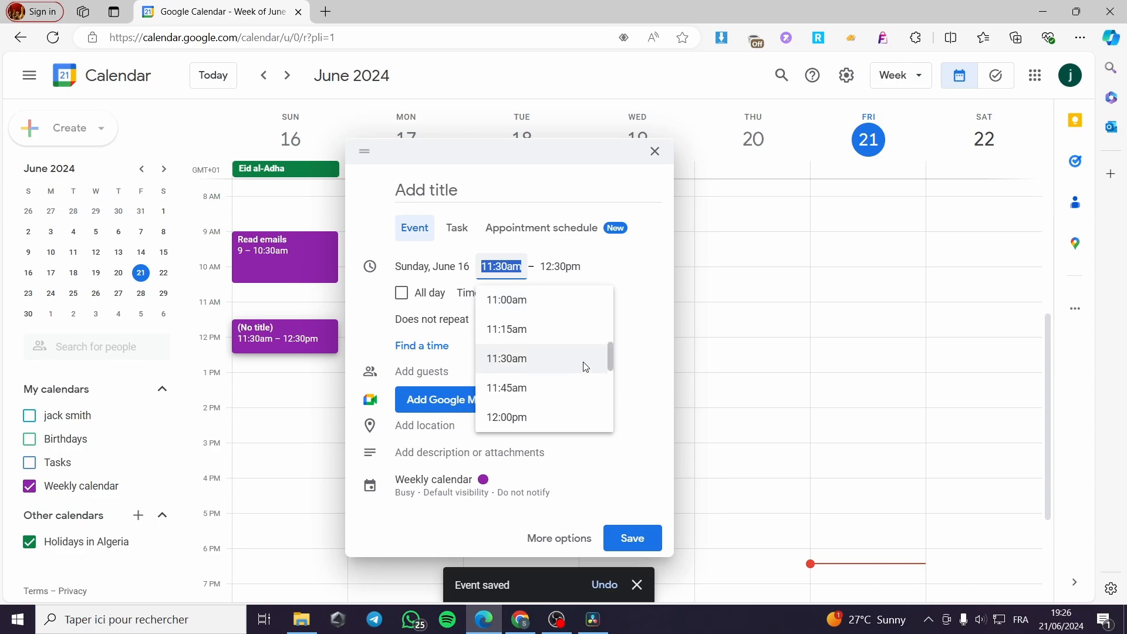
{"action": "scroll", "coordinate": [551, 324], "scroll_direction": "up", "scroll_amount": 1}
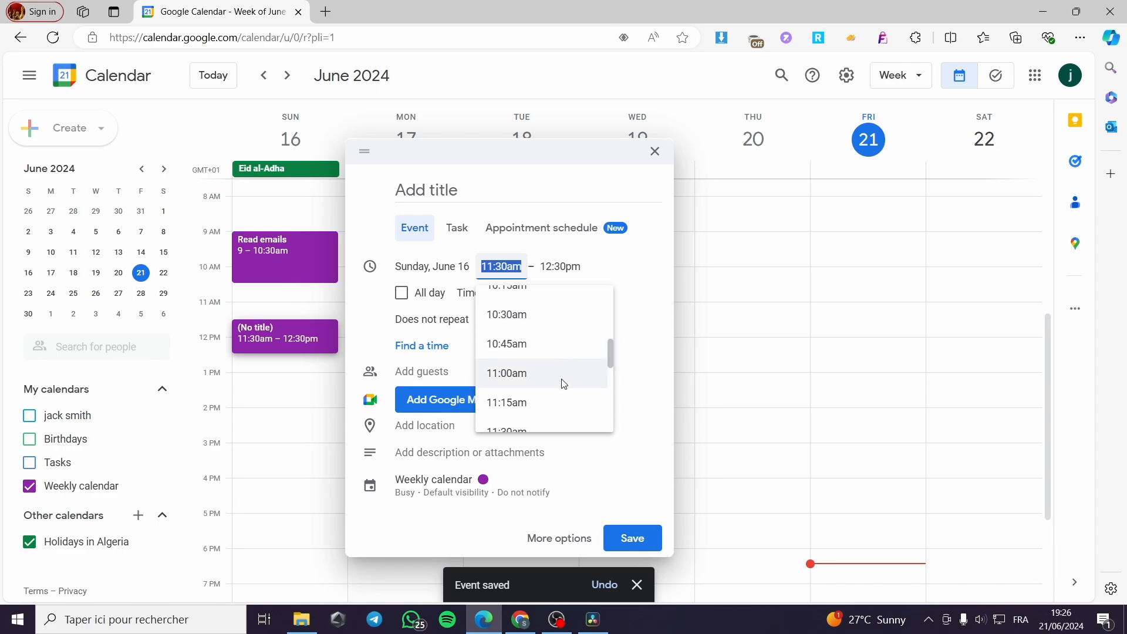
{"action": "left_click", "coordinate": [558, 317]}
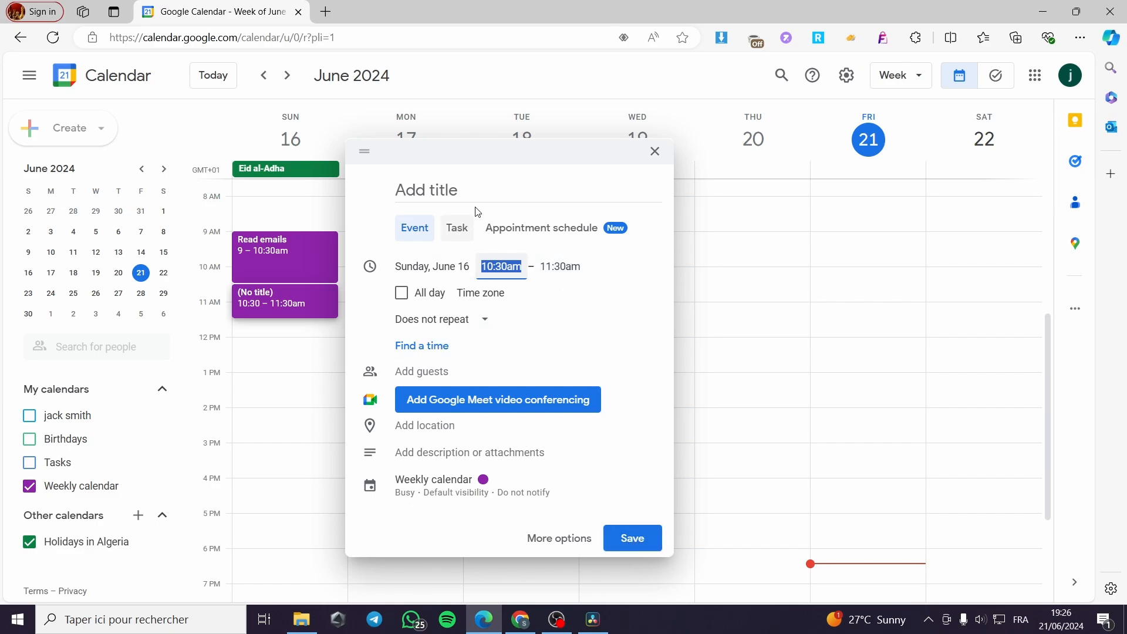
Title the 10:30am event "Respond to necessary emails" and save it.
{"action": "left_click", "coordinate": [484, 191]}
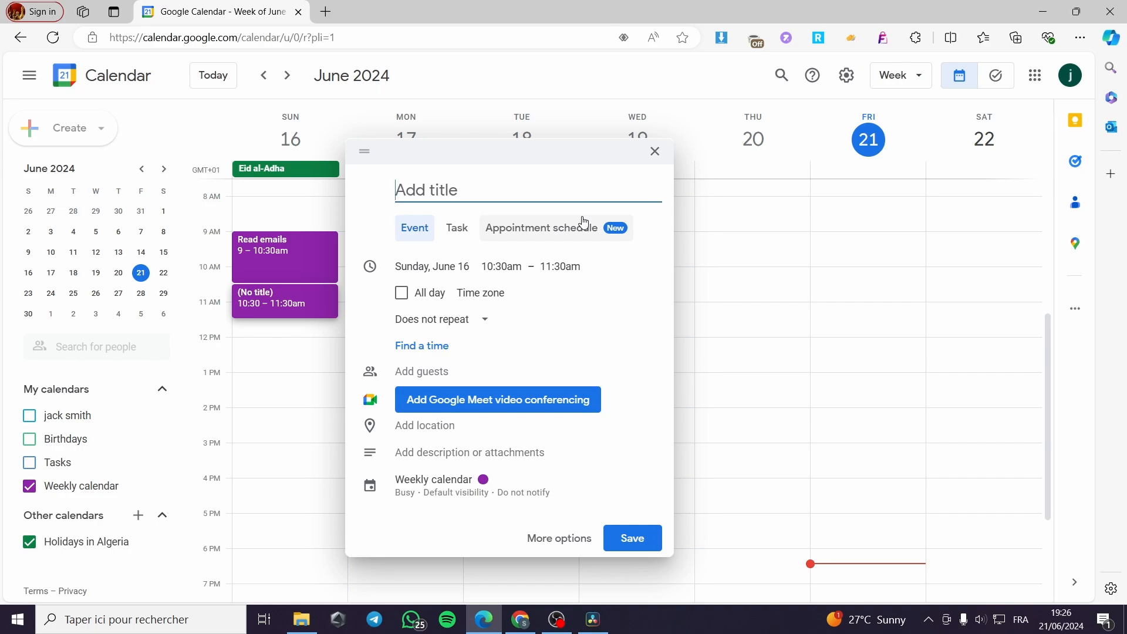
{"action": "type", "text": "Respond t"}
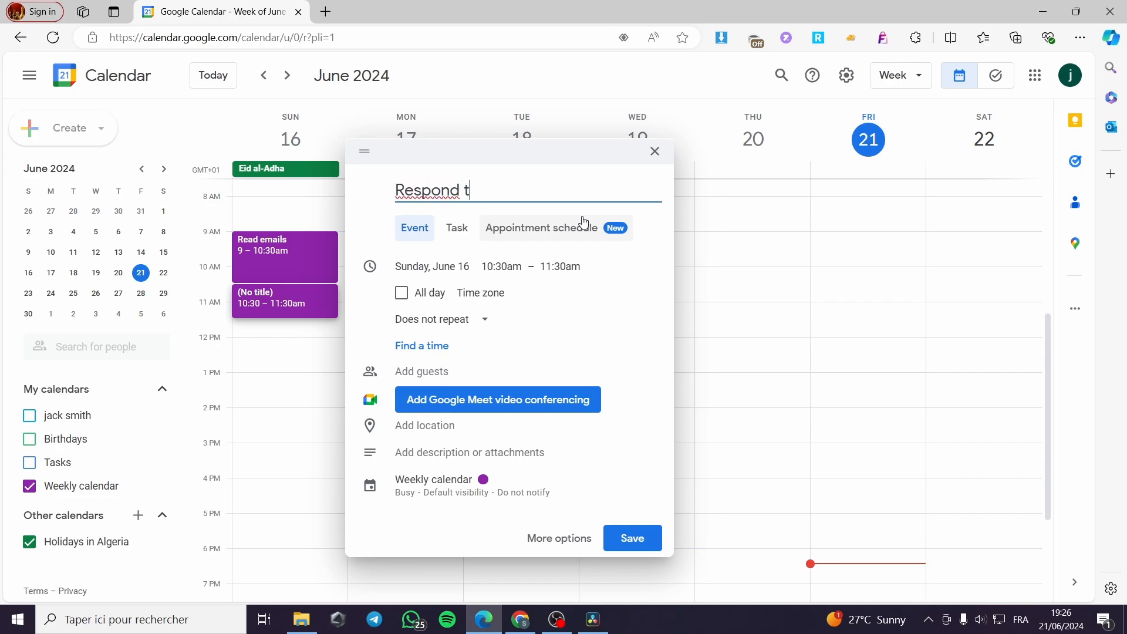
{"action": "type", "text": "o necessary elai"}
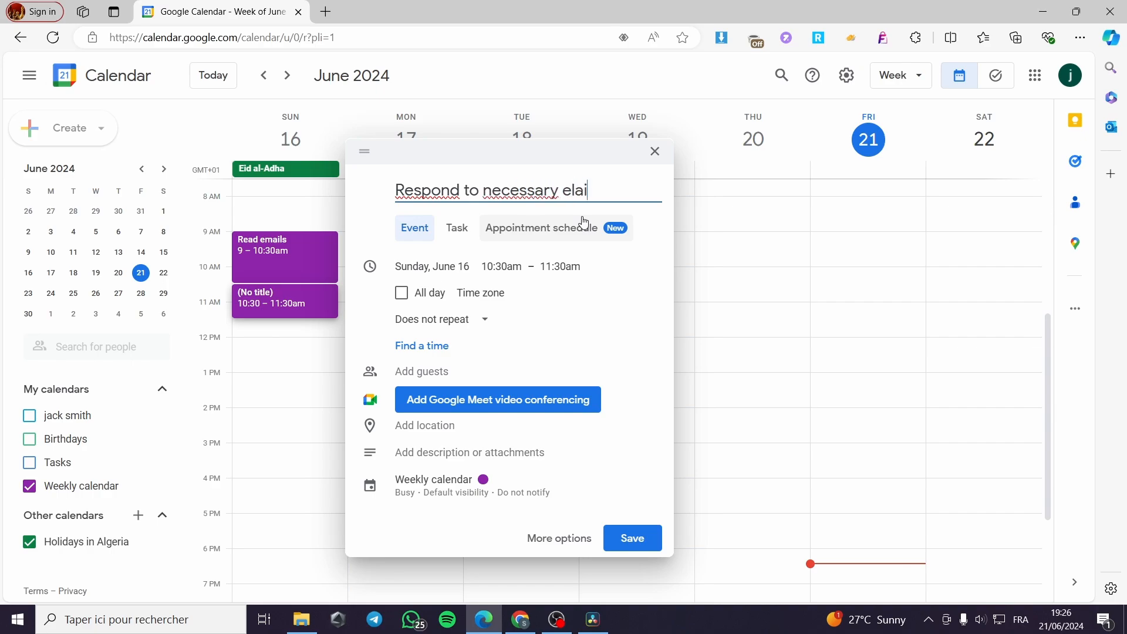
{"action": "type", "text": "l"}
{"action": "key", "text": "BackSpace"}
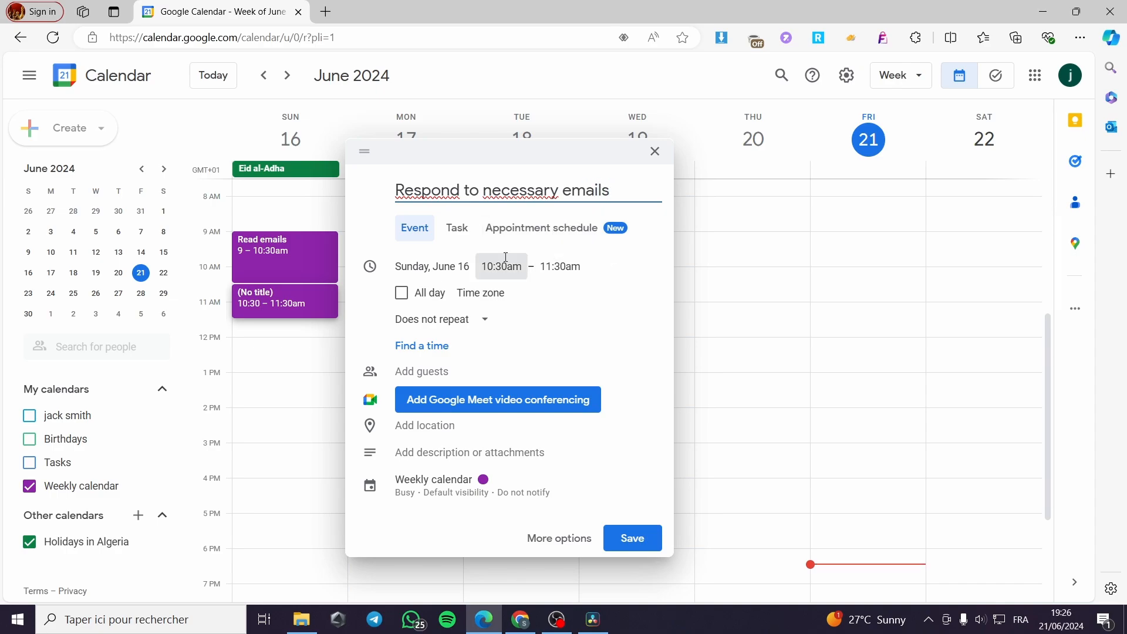
{"action": "left_click", "coordinate": [634, 546]}
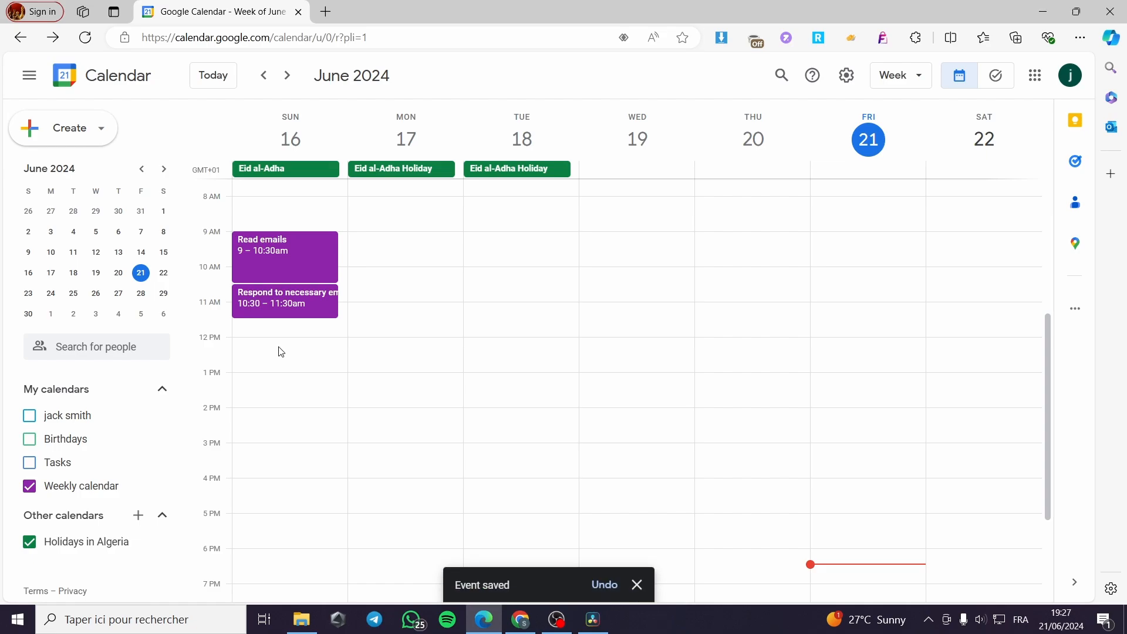
Create an untitled task for June 16 at 11:30am with the description "Clean up the desk", and dismiss the tasks notice.
{"action": "left_click", "coordinate": [289, 333]}
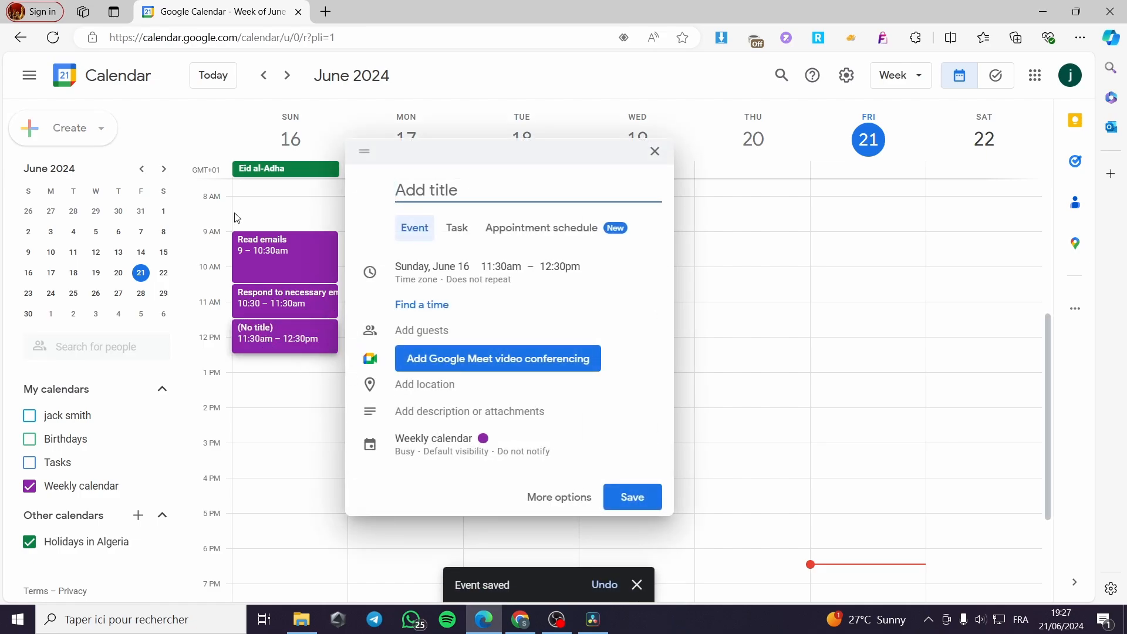
{"action": "left_click", "coordinate": [458, 229]}
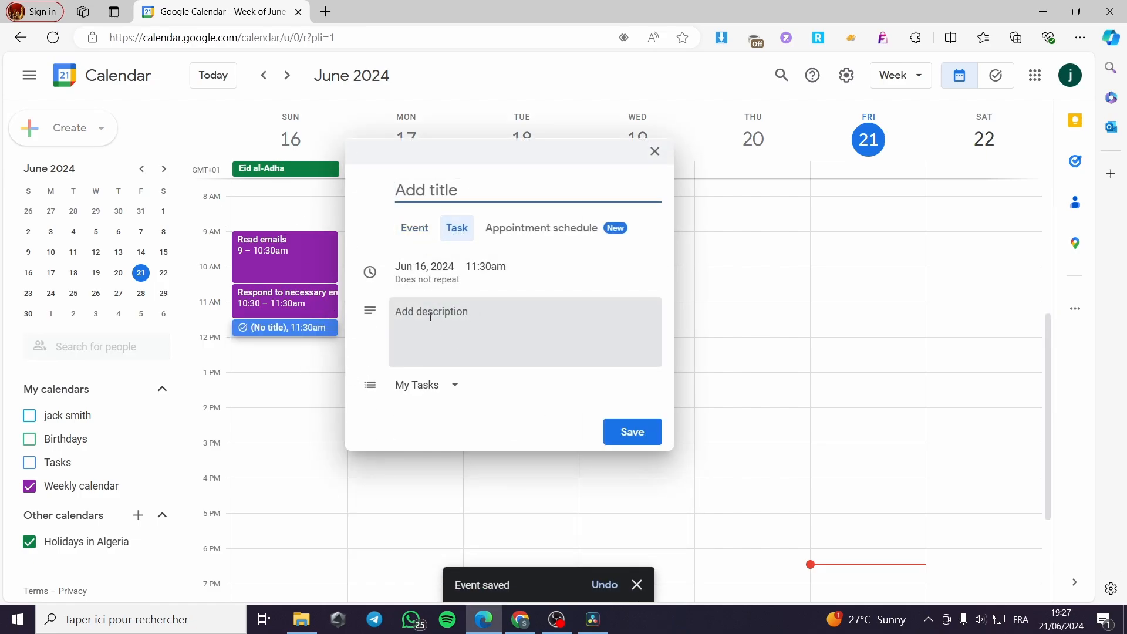
{"action": "left_click", "coordinate": [512, 317]}
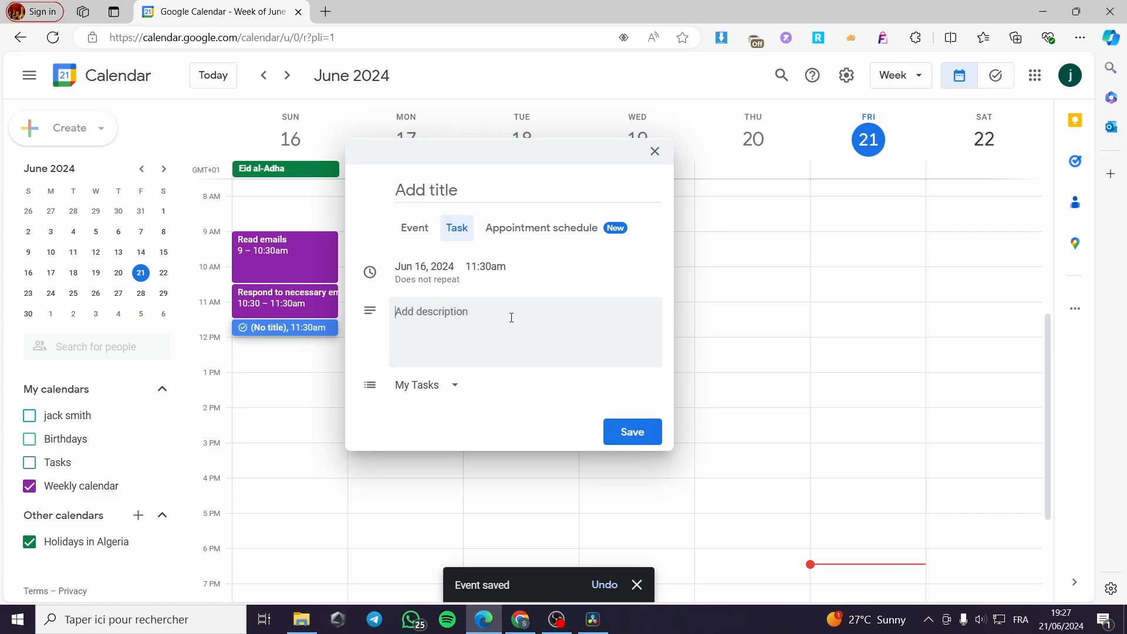
{"action": "type", "text": "Cleas"}
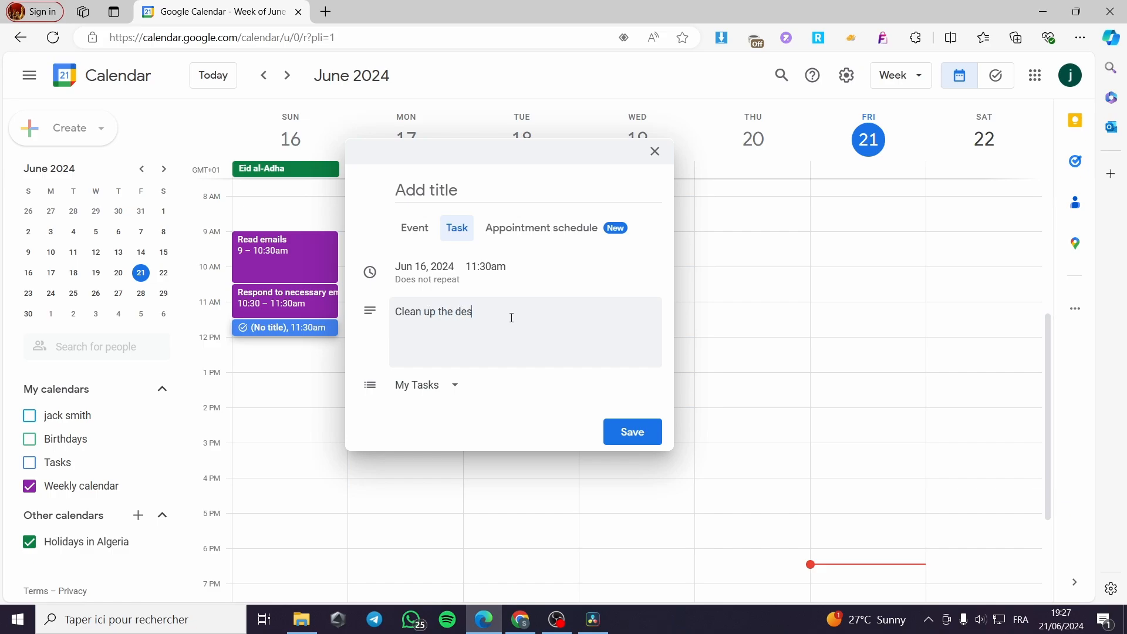
{"action": "type", "text": "k"}
{"action": "left_click", "coordinate": [449, 390]}
{"action": "left_click", "coordinate": [432, 417]}
{"action": "left_click", "coordinate": [633, 432]}
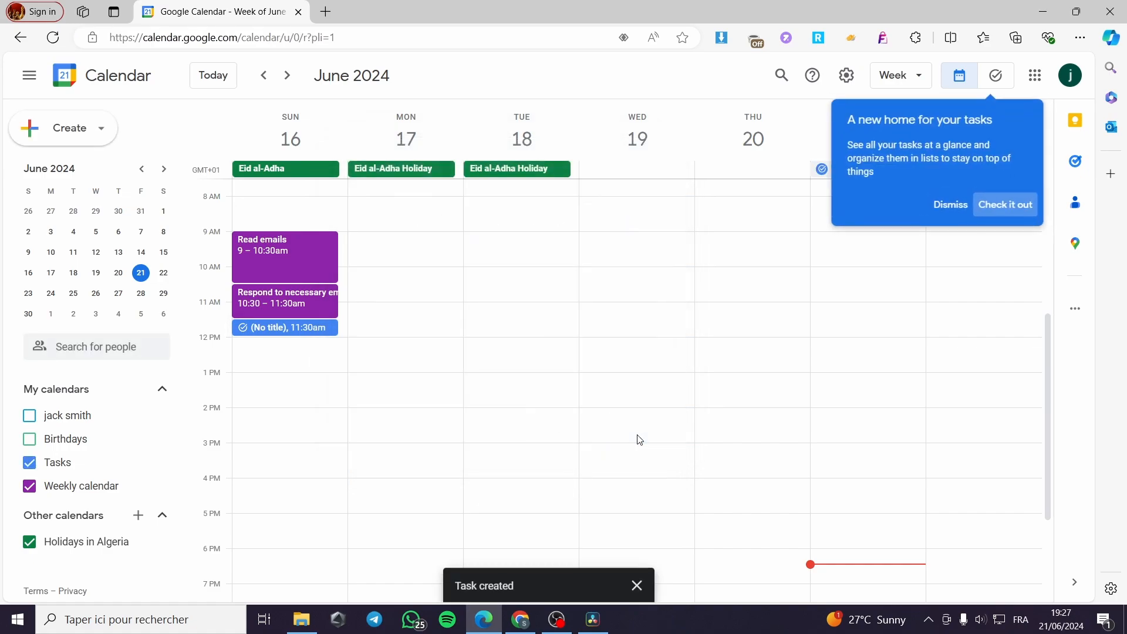
{"action": "left_click", "coordinate": [950, 209]}
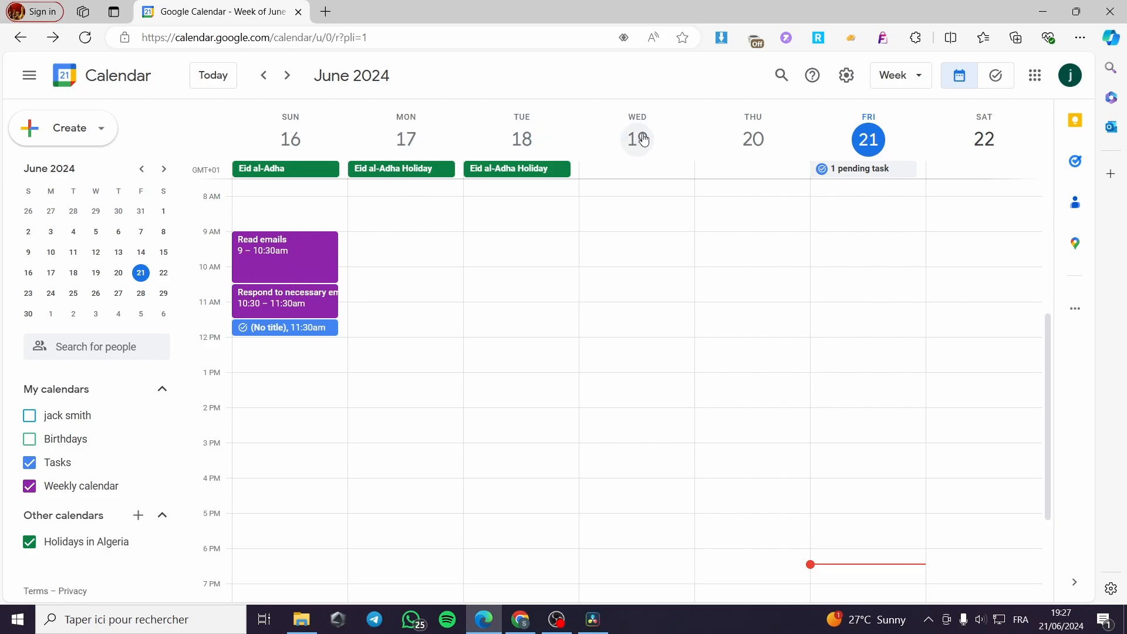
Start an all-day event running from Monday, June 17 to Saturday, June 22.
{"action": "left_click", "coordinate": [393, 254]}
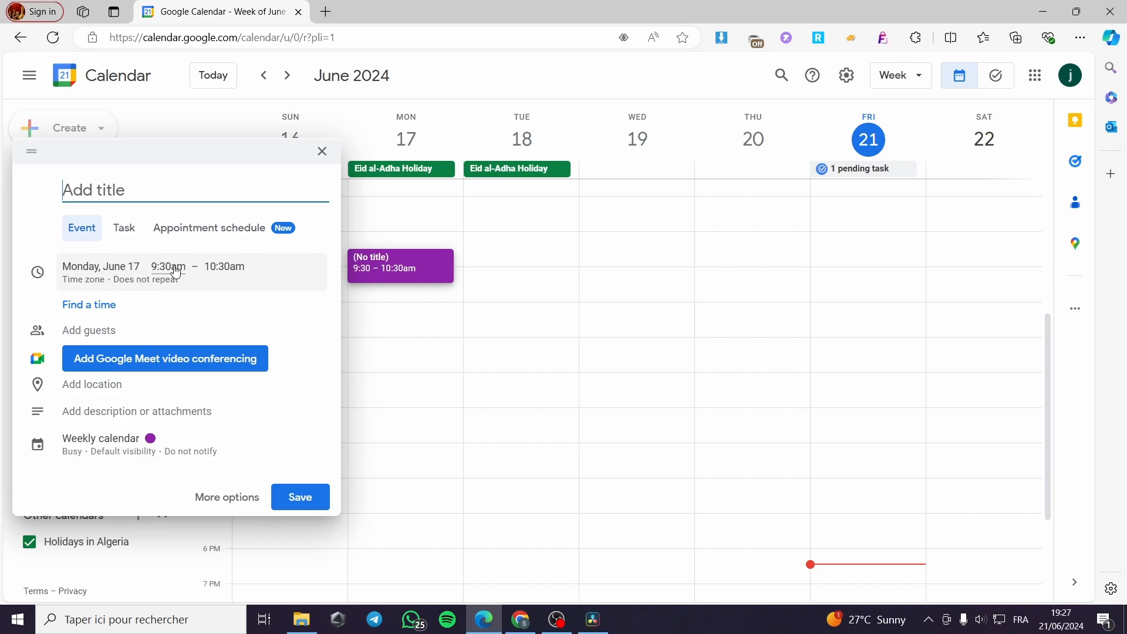
{"action": "left_click", "coordinate": [151, 281]}
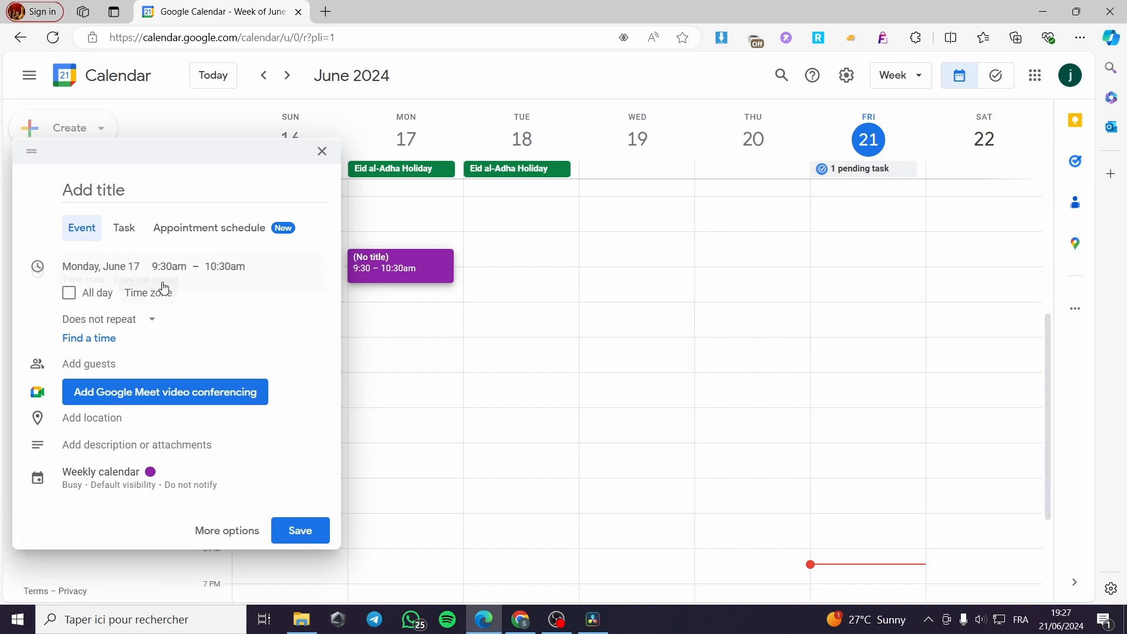
{"action": "left_click", "coordinate": [69, 293]}
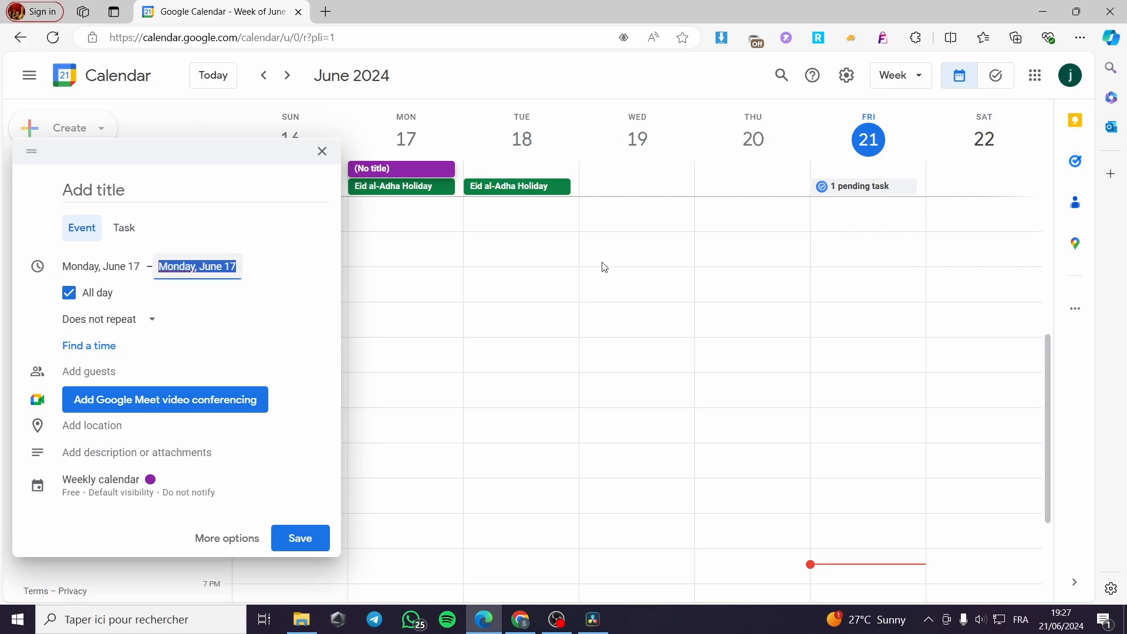
{"action": "left_click_drag", "start_coordinate": [187, 153], "coordinate": [417, 220]}
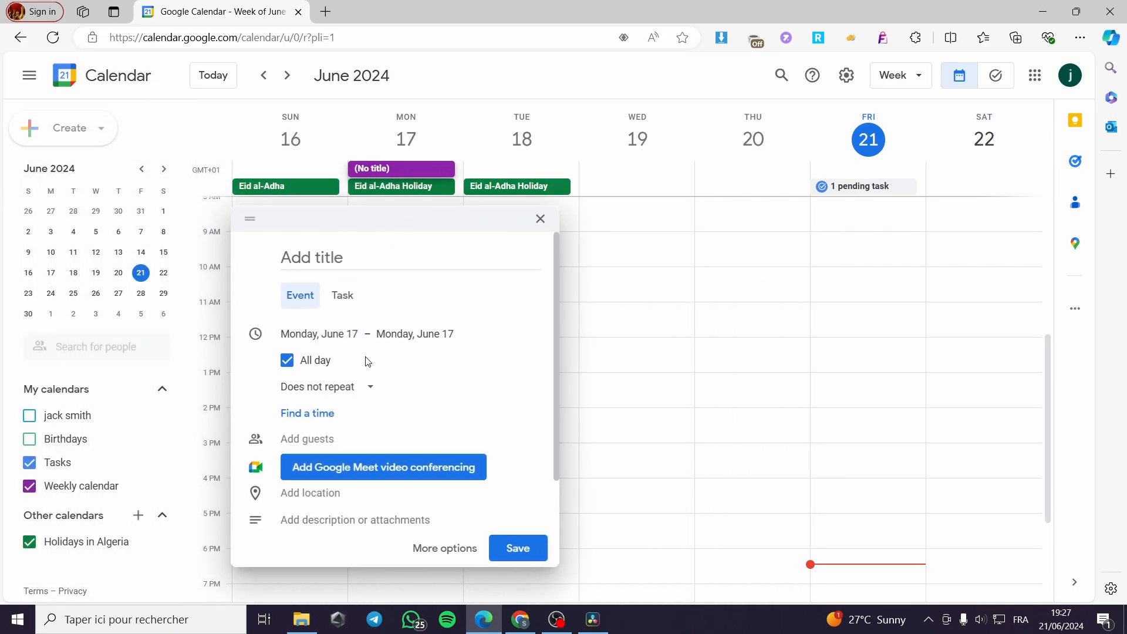
{"action": "left_click", "coordinate": [434, 339]}
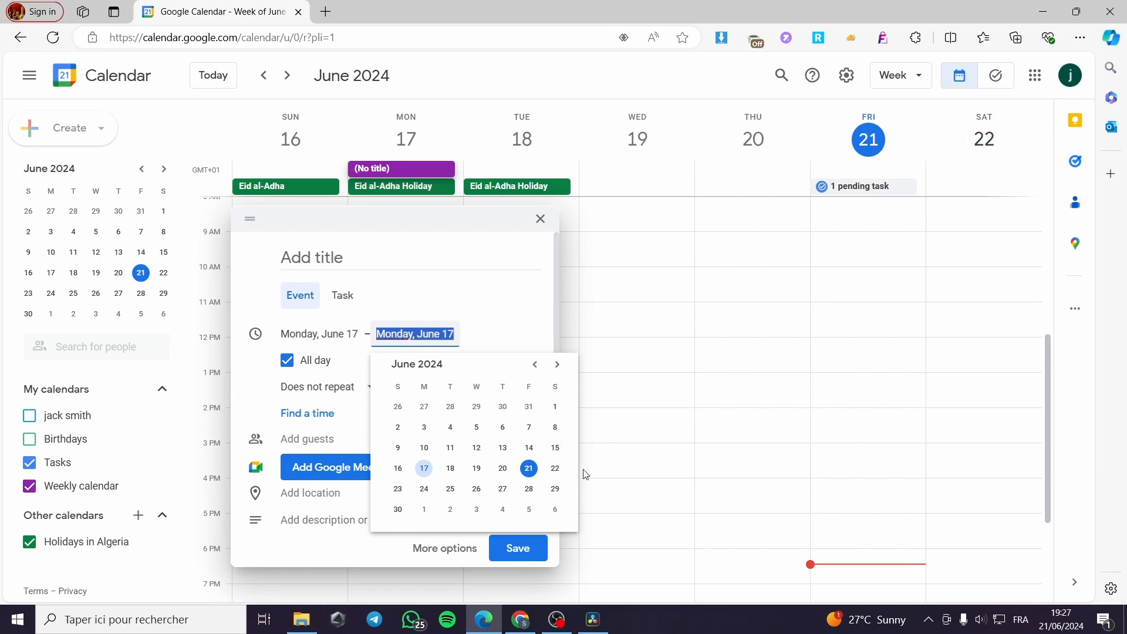
{"action": "left_click", "coordinate": [555, 468]}
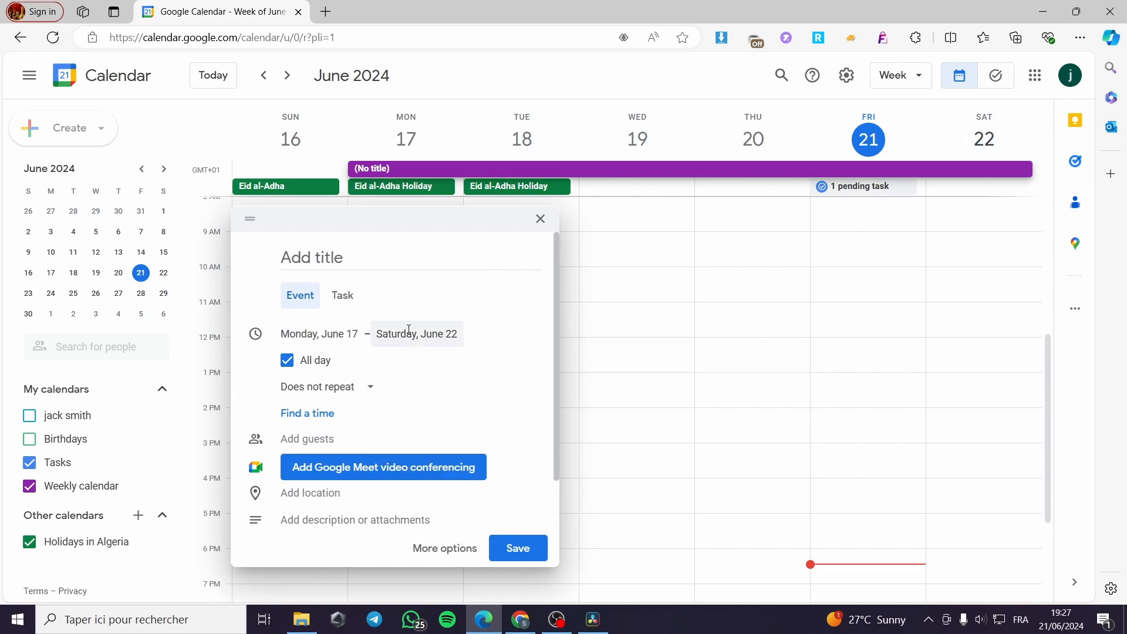
{"action": "left_click", "coordinate": [334, 334]}
{"action": "left_click", "coordinate": [373, 314]}
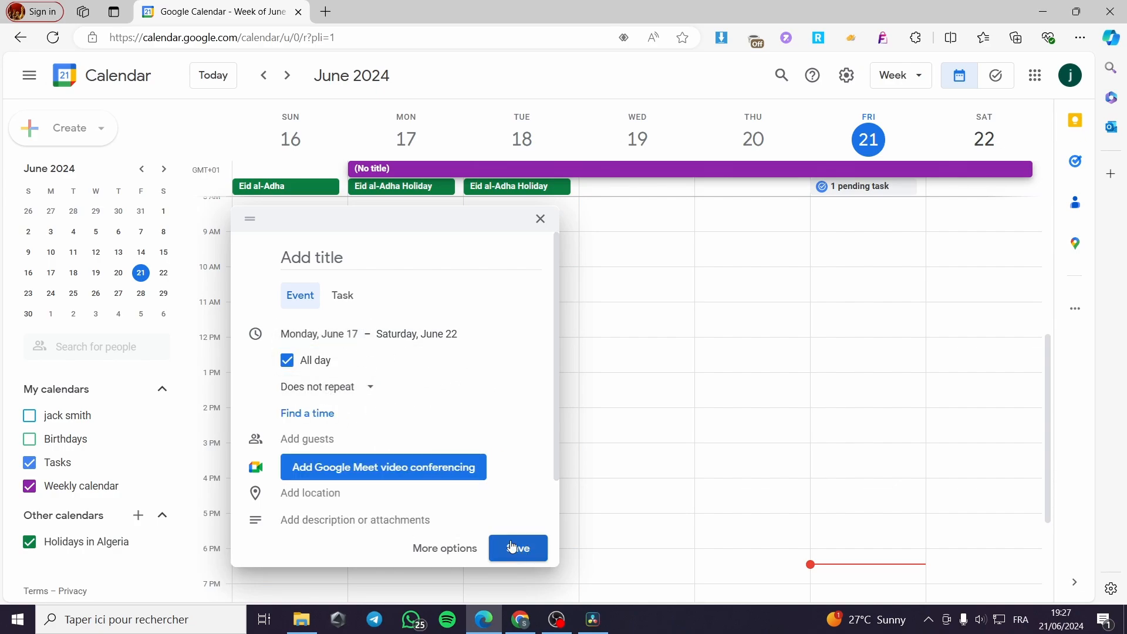
Title the all-day June 17–22 event "Turning up the servers" and save it.
{"action": "left_click", "coordinate": [344, 259]}
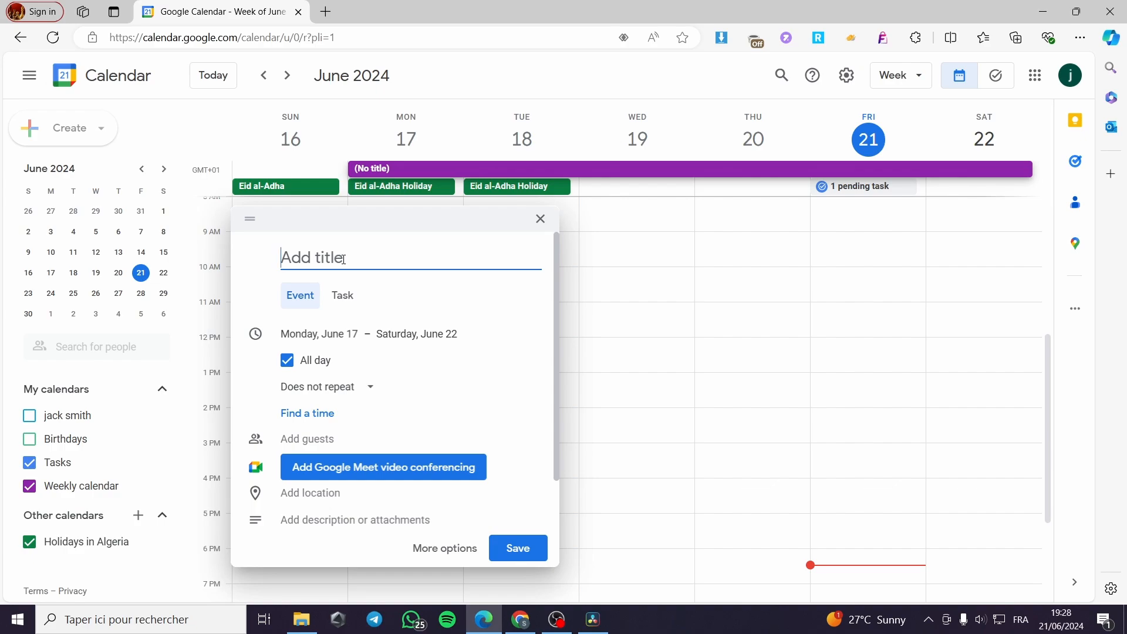
{"action": "type", "text": "Turning "}
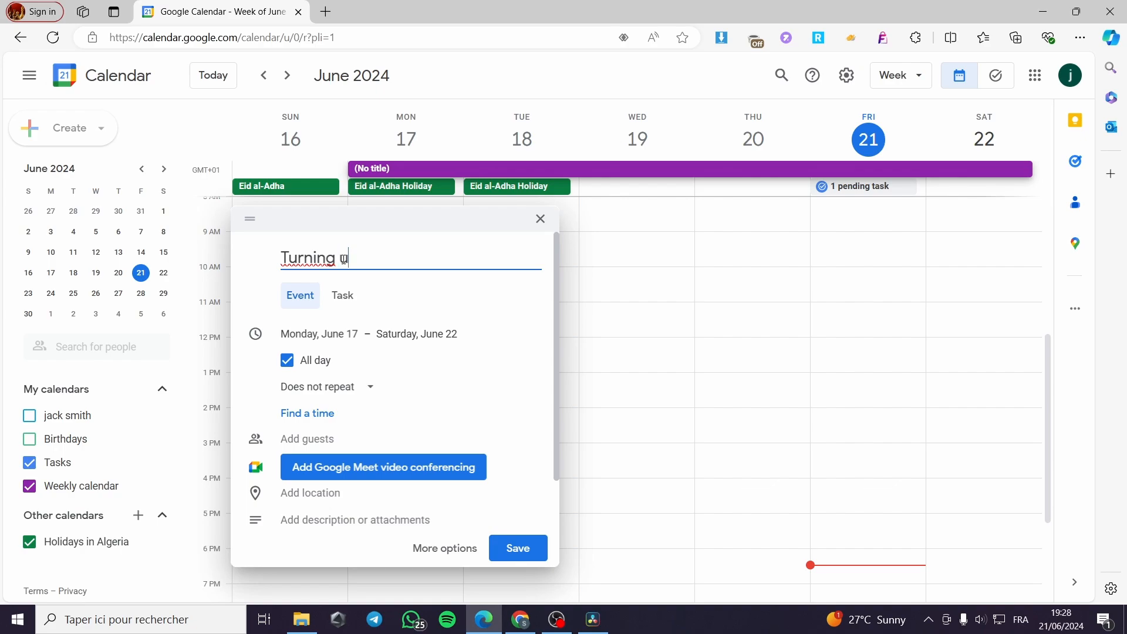
{"action": "type", "text": "up the servers"}
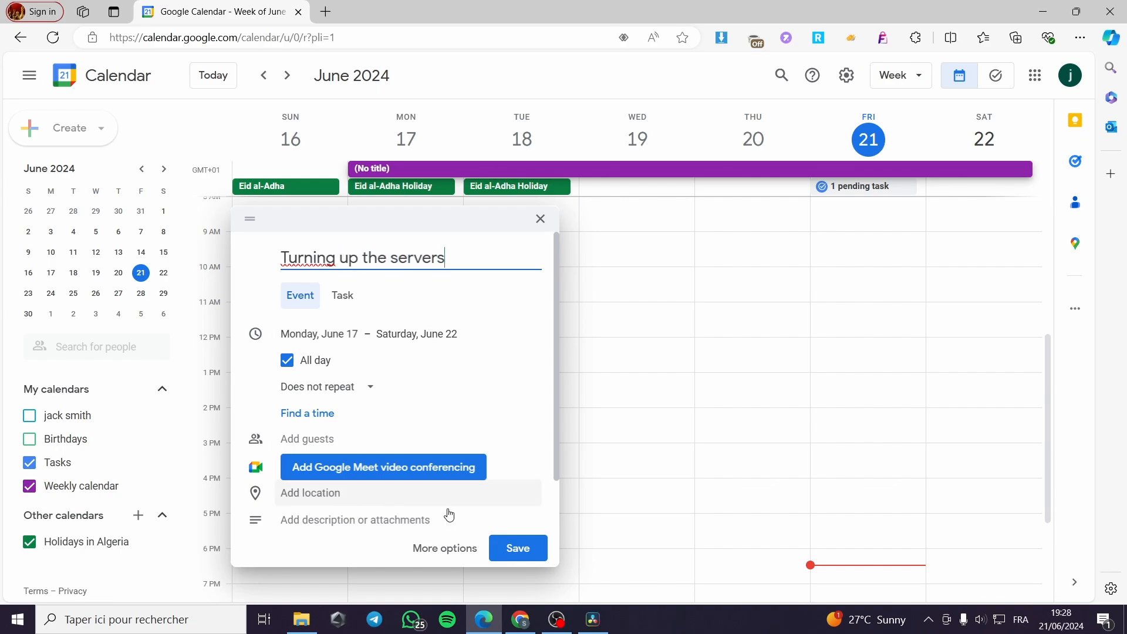
{"action": "left_click", "coordinate": [311, 445]}
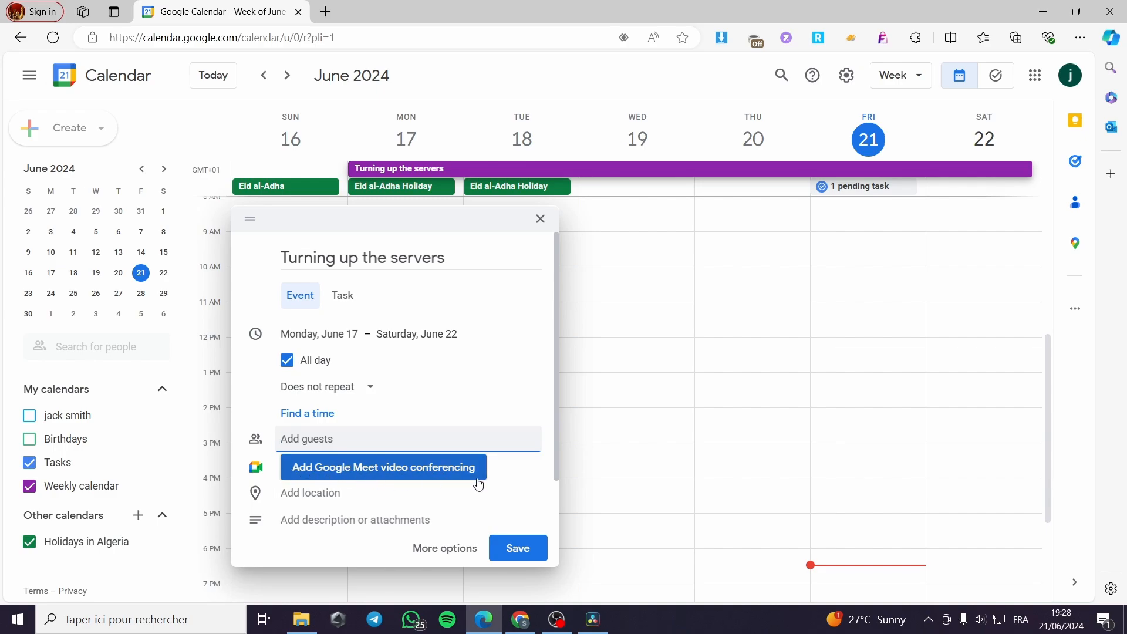
{"action": "left_click", "coordinate": [518, 549]}
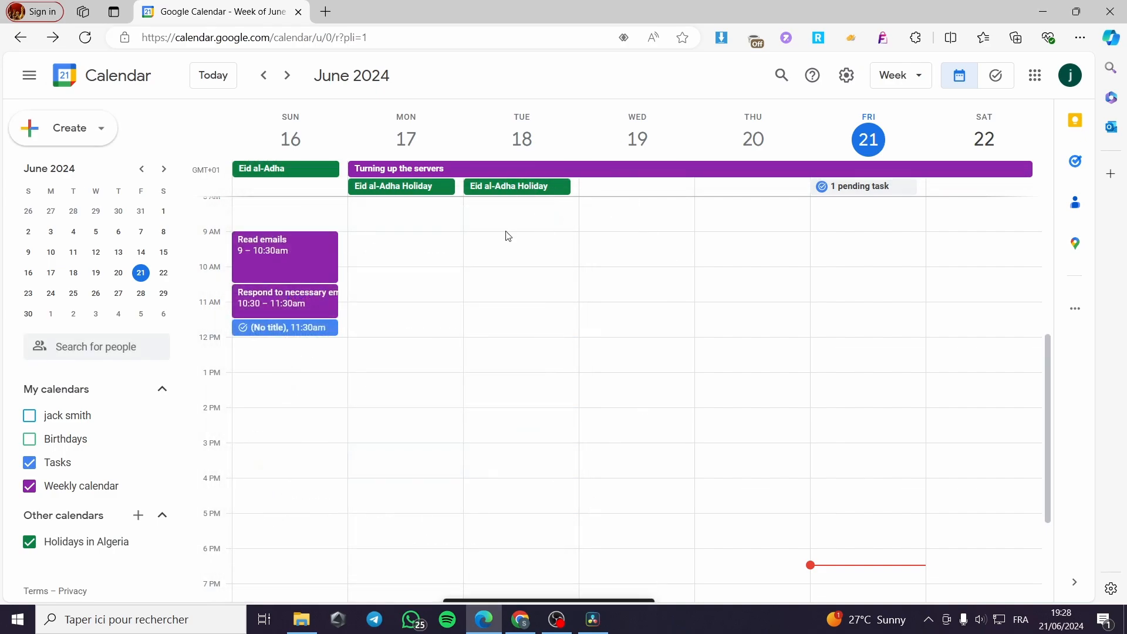
Start an event titled "Meeting" on Monday, June 17, running from 10:00am to 11:00am.
{"action": "left_click", "coordinate": [410, 241]}
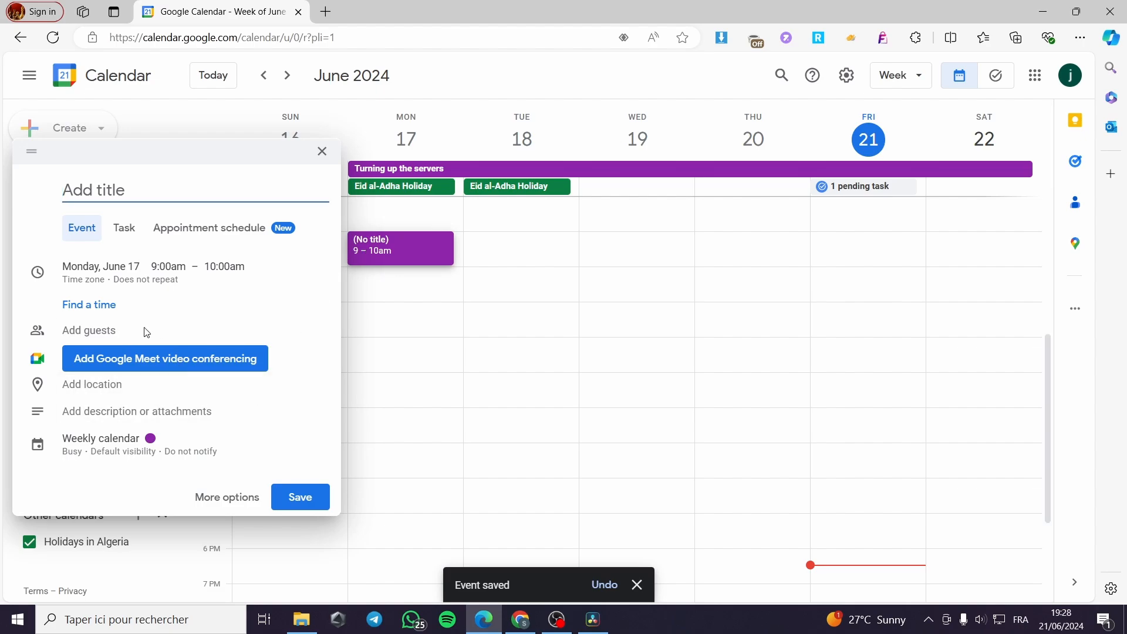
{"action": "type", "text": "Meeting"}
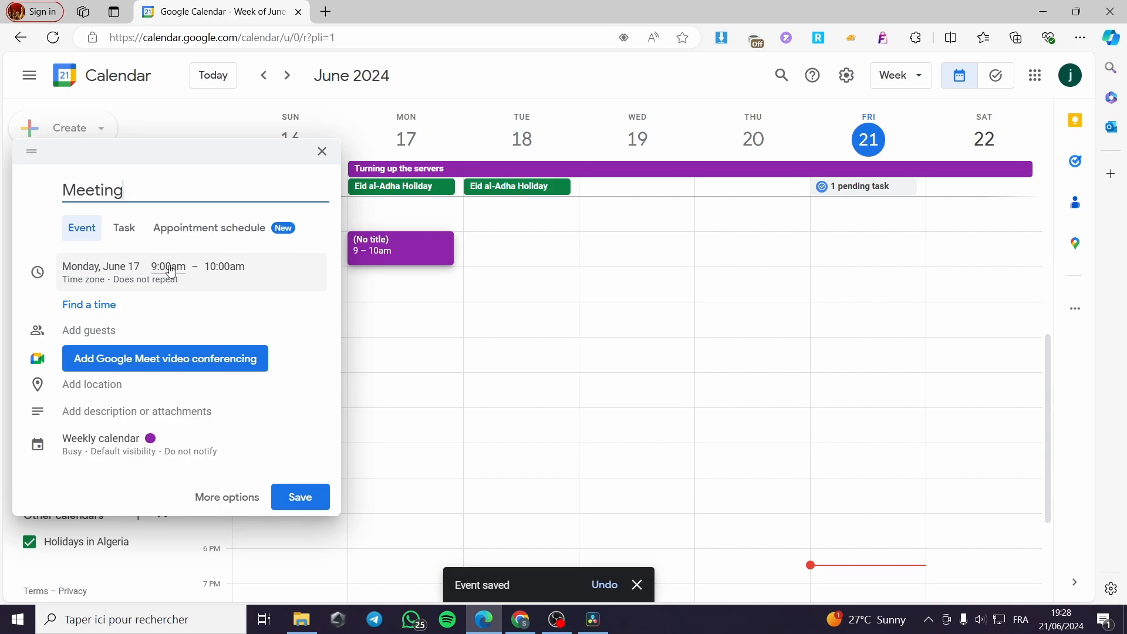
{"action": "left_click", "coordinate": [198, 276]}
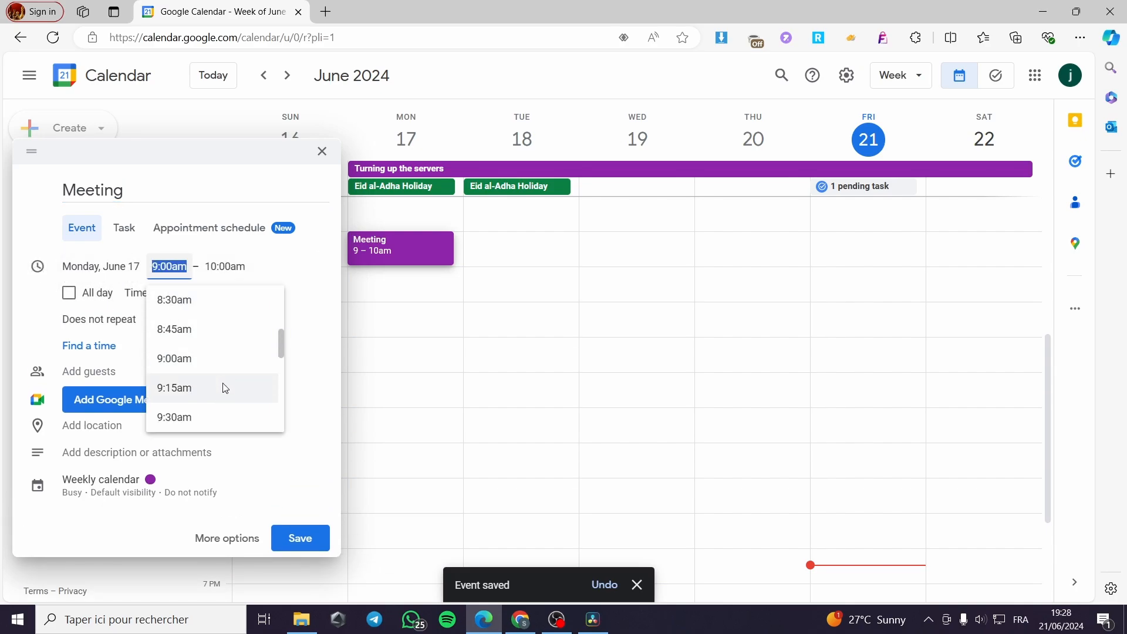
{"action": "scroll", "coordinate": [222, 415], "scroll_direction": "down", "scroll_amount": 1}
{"action": "left_click", "coordinate": [219, 399]}
{"action": "key", "text": "Tab"}
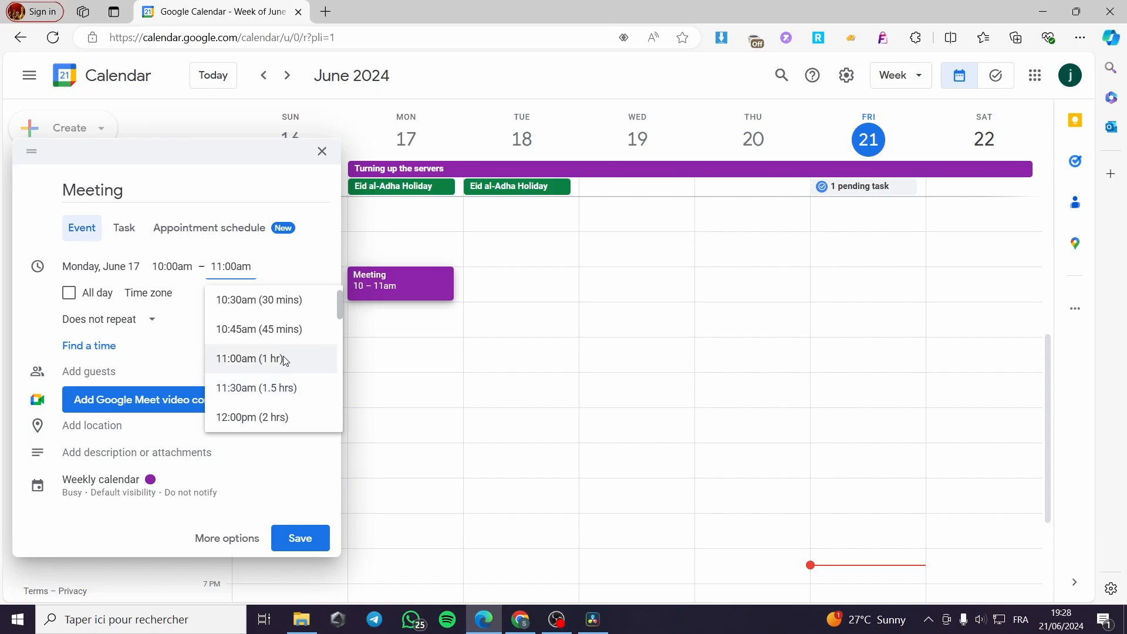
{"action": "left_click", "coordinate": [284, 360]}
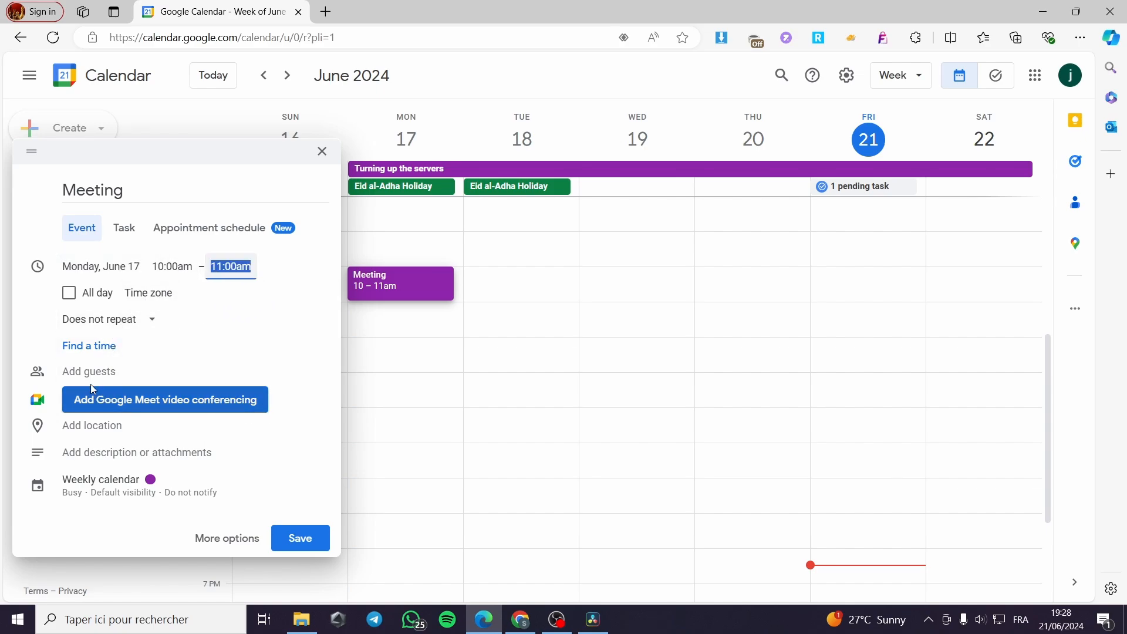
Add the account owner's own contact as a guest of the meeting and acknowledge the Google Meet notice.
{"action": "left_click", "coordinate": [111, 374]}
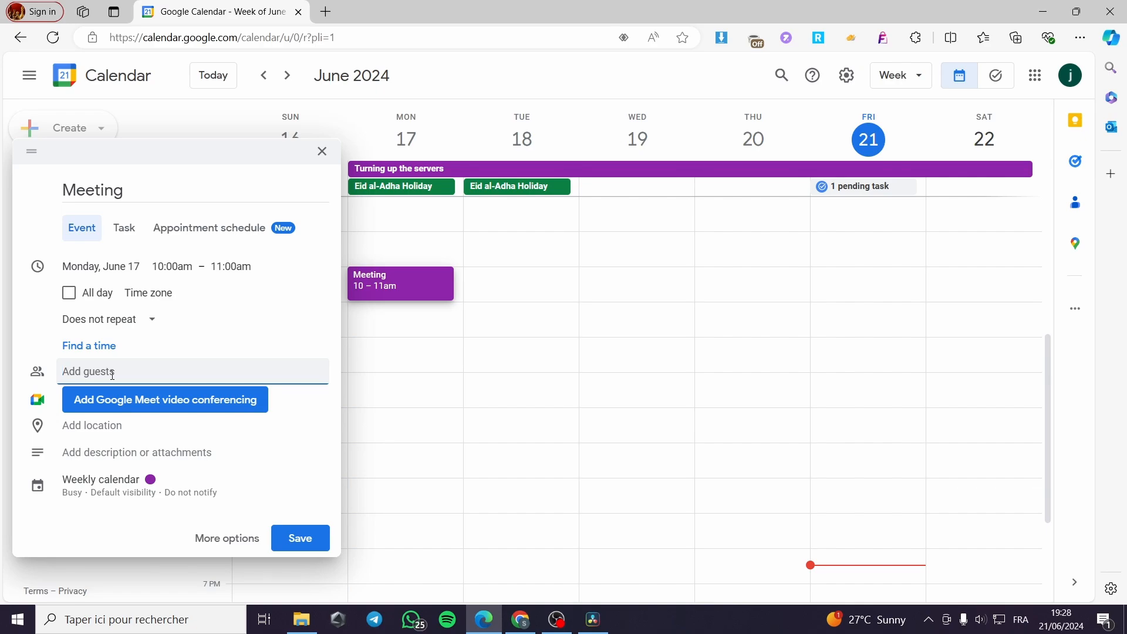
{"action": "type", "text": "W"}
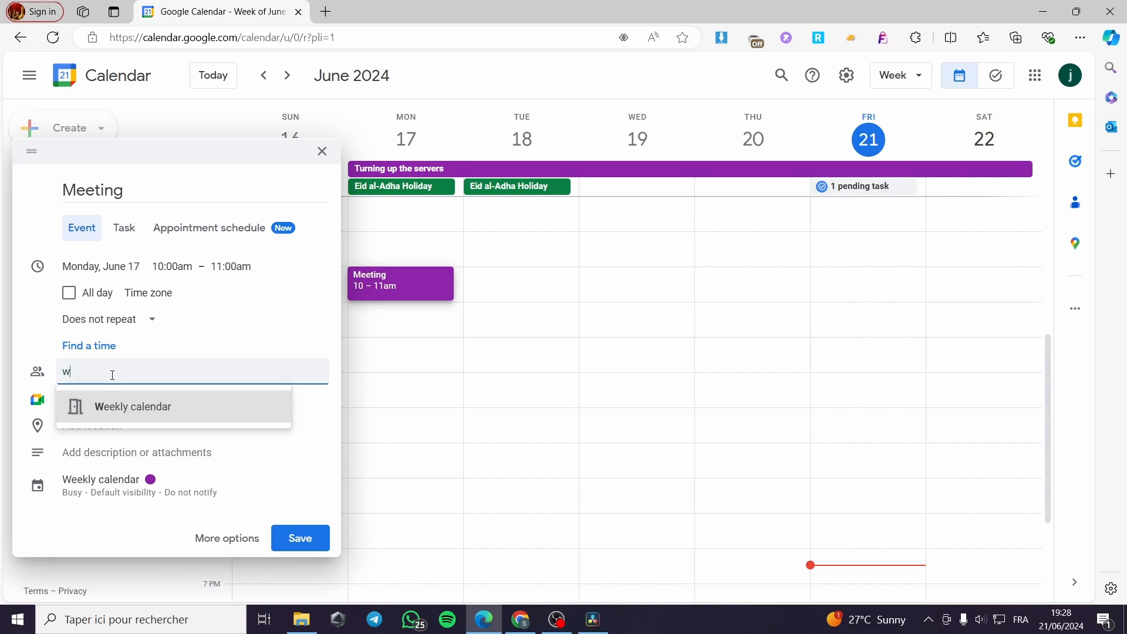
{"action": "key", "text": "BackSpace"}
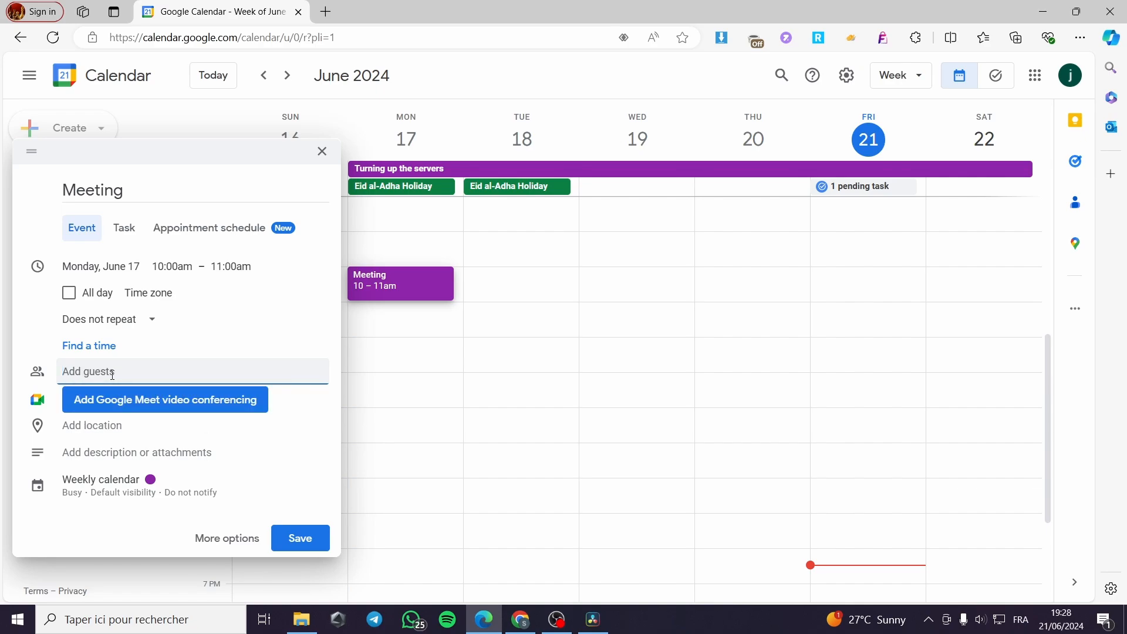
{"action": "type", "text": "ja"}
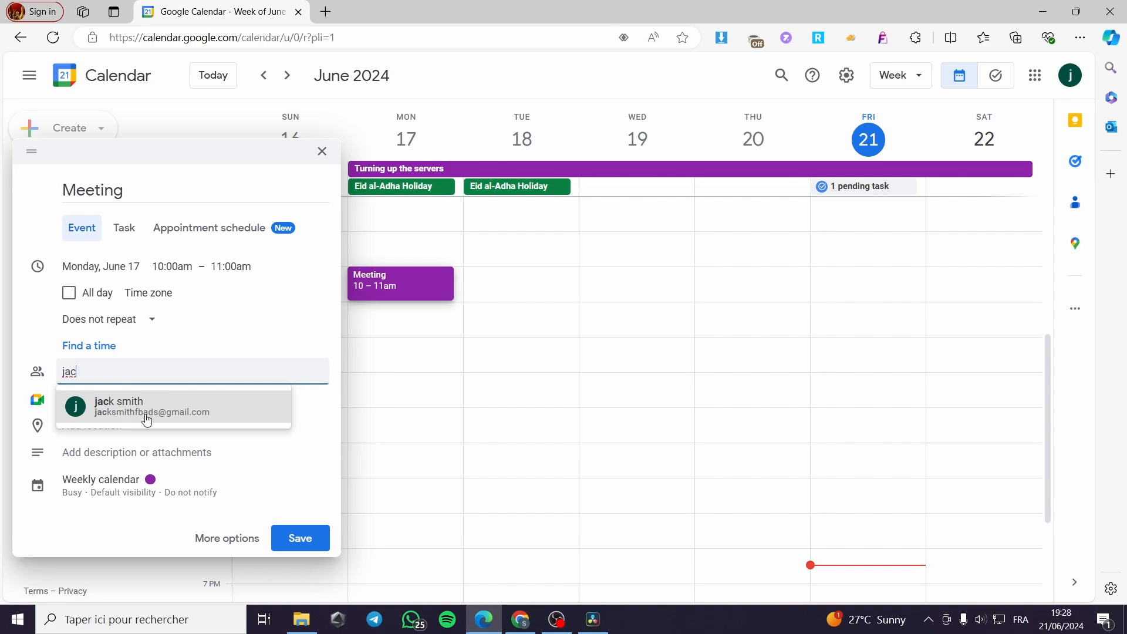
{"action": "type", "text": "c"}
{"action": "left_click", "coordinate": [146, 411]}
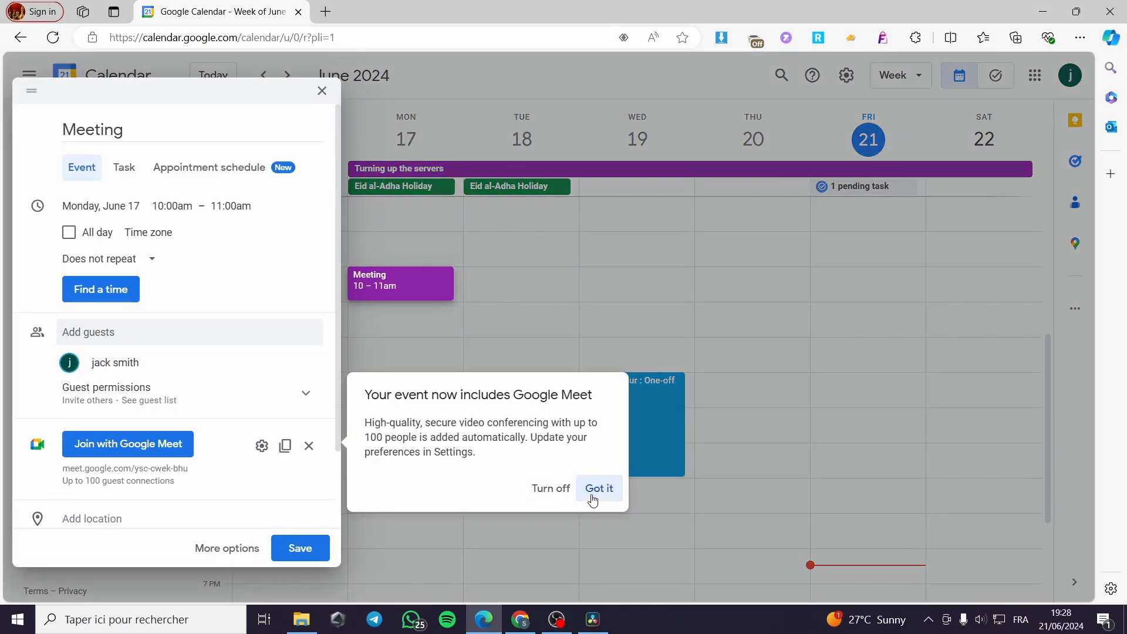
{"action": "left_click", "coordinate": [593, 501]}
Expand the meeting's guest permissions and review them along with the Google Meet link.
{"action": "left_click", "coordinate": [153, 387]}
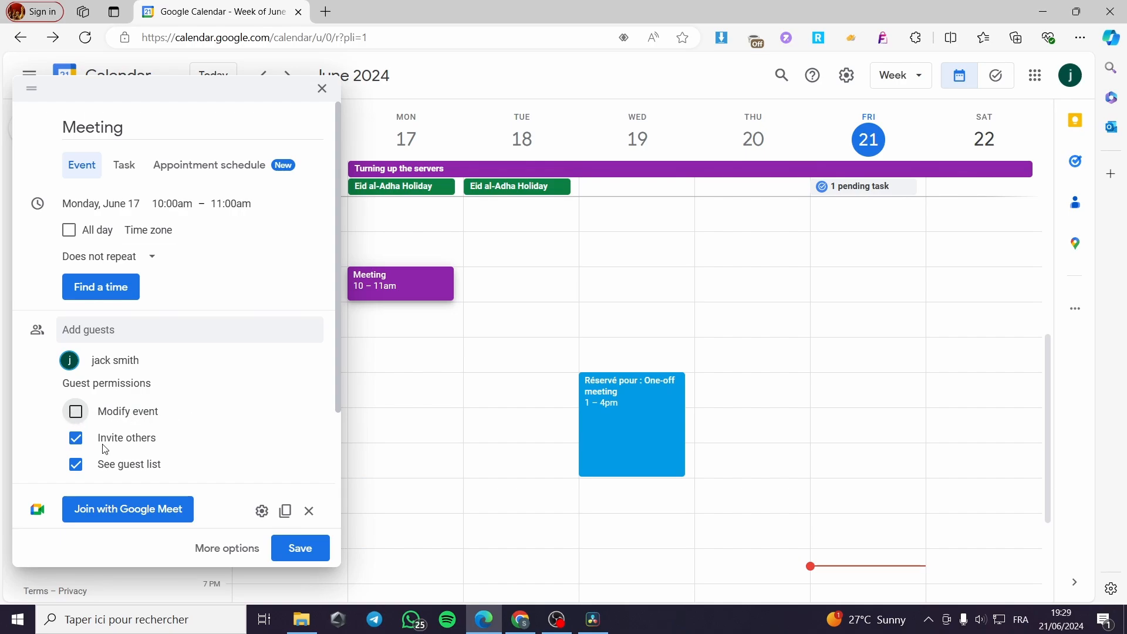
{"action": "scroll", "coordinate": [201, 443], "scroll_direction": "down", "scroll_amount": 3}
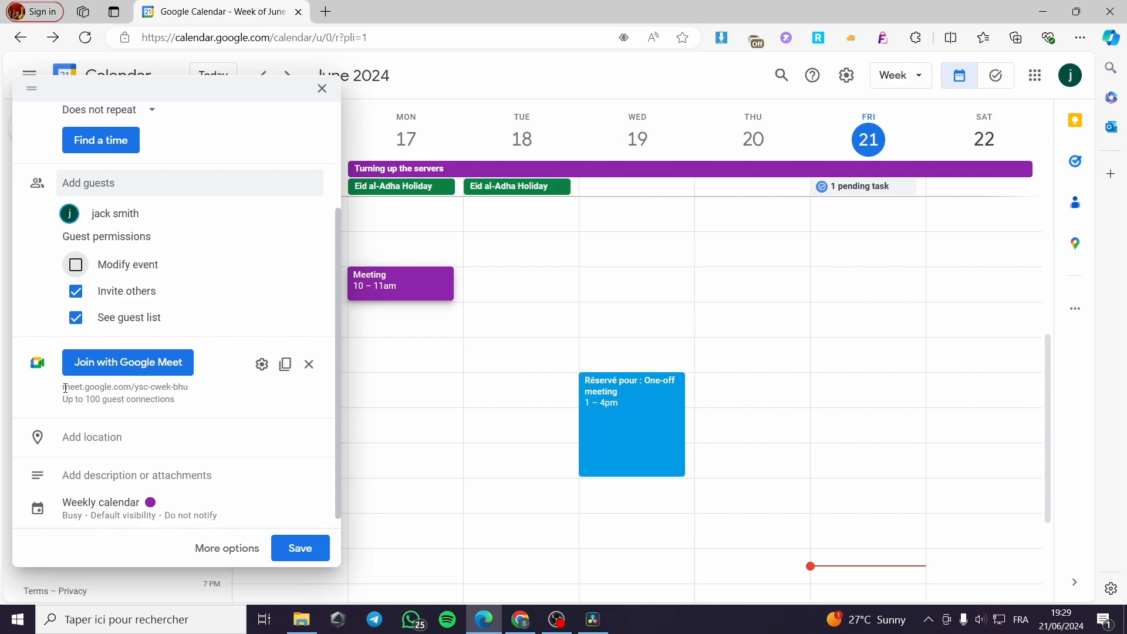
{"action": "left_click_drag", "start_coordinate": [65, 388], "coordinate": [196, 392]}
{"action": "left_click", "coordinate": [193, 401]}
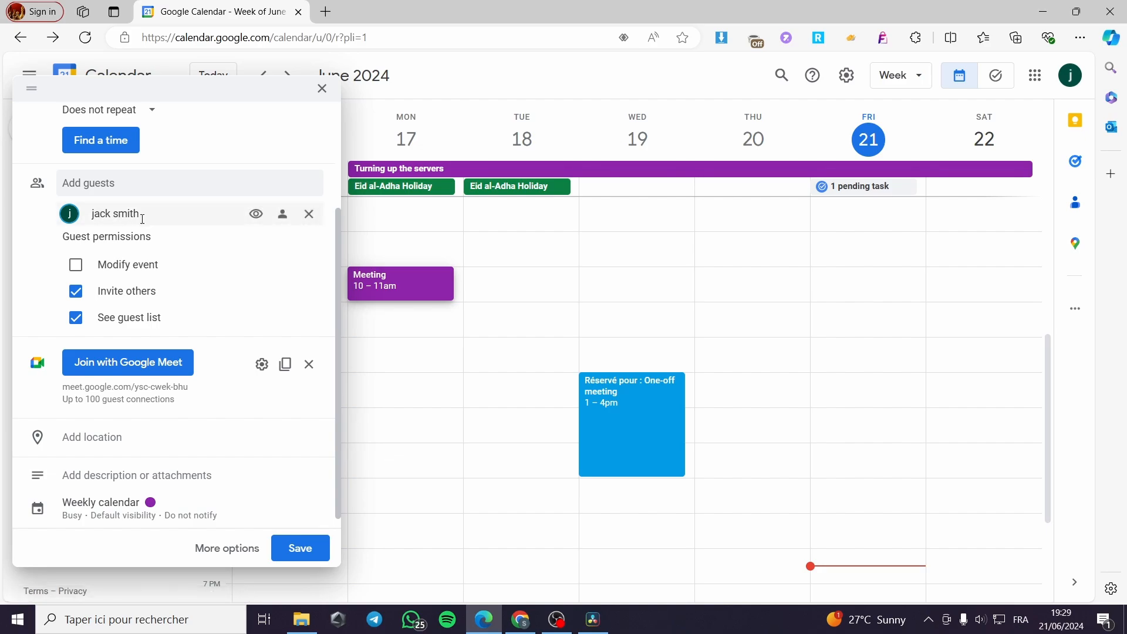
{"action": "scroll", "coordinate": [165, 418], "scroll_direction": "down", "scroll_amount": 1}
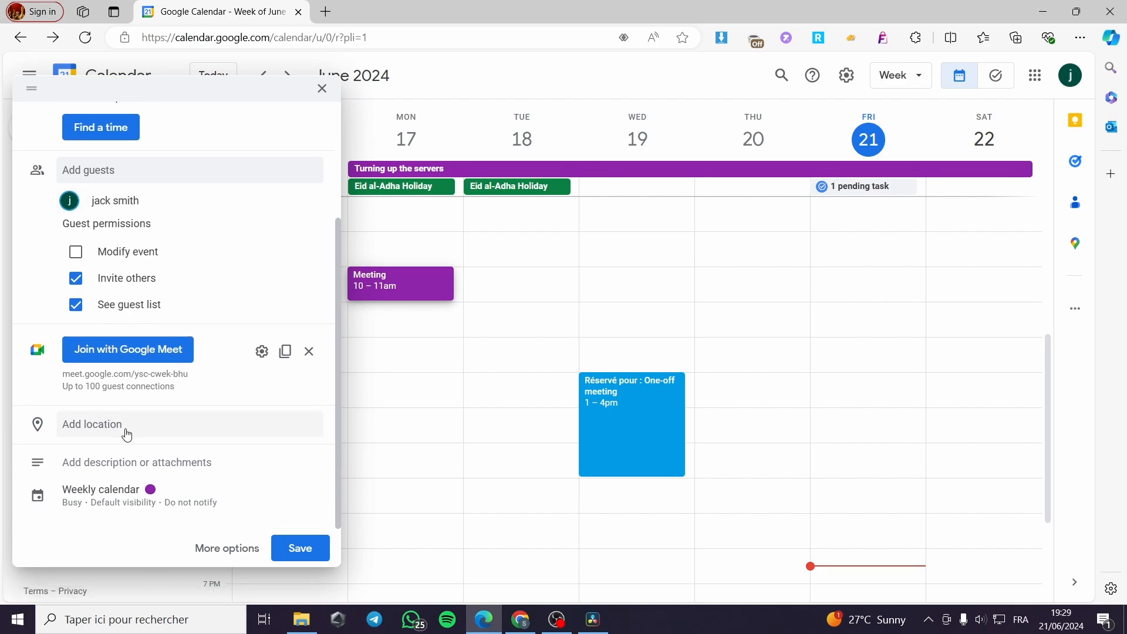
Attach the PDF "The Art and Practice of Fishing" to the meeting by uploading it from the computer's downloads folder.
{"action": "left_click", "coordinate": [191, 471]}
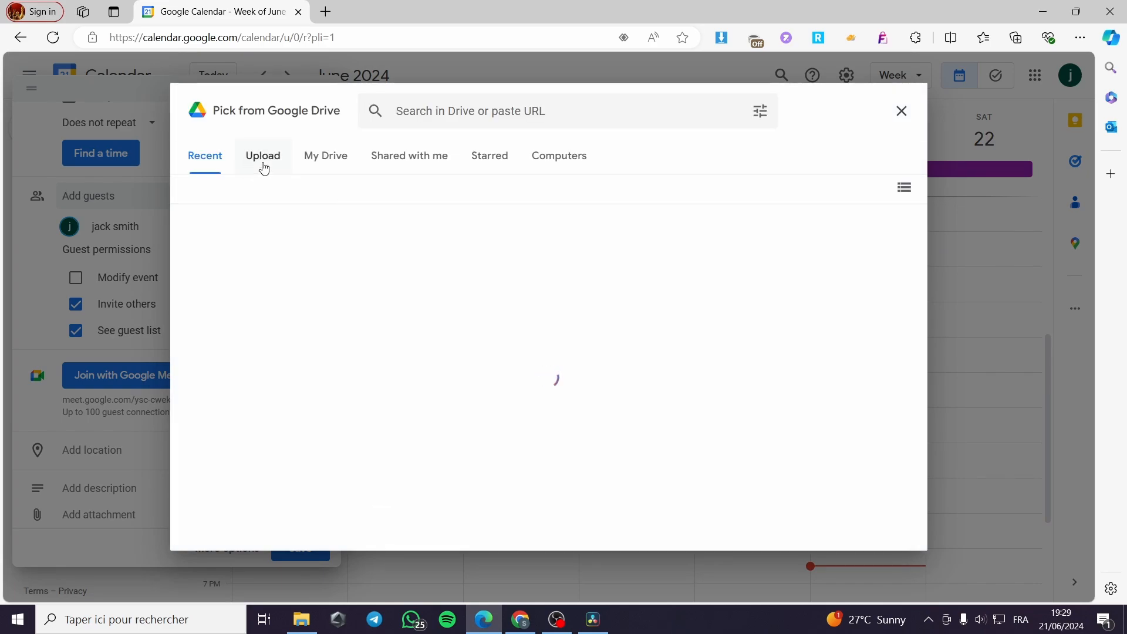
{"action": "left_click", "coordinate": [261, 160]}
{"action": "left_click", "coordinate": [545, 413]}
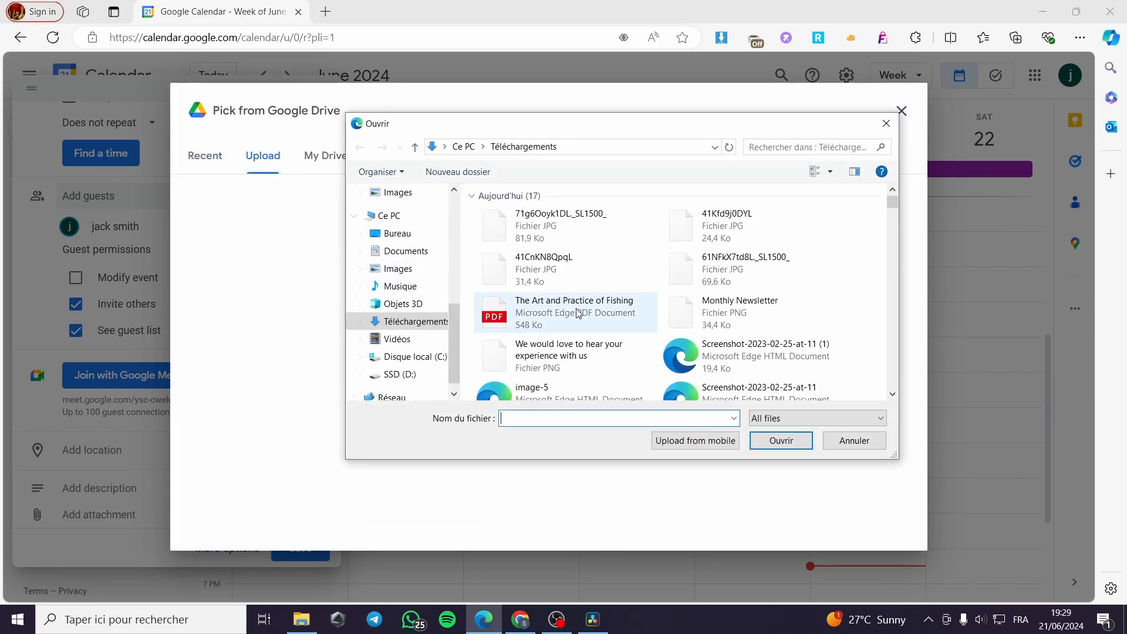
{"action": "left_click", "coordinate": [614, 314]}
{"action": "left_click", "coordinate": [781, 441]}
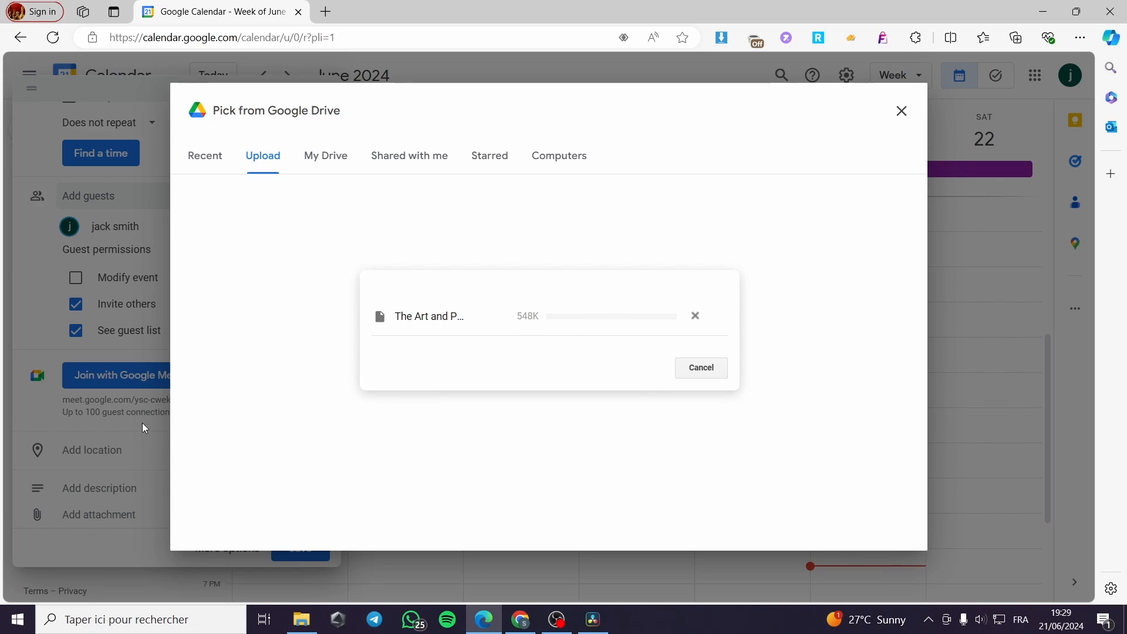
Set the meeting's availability to Free and back to Busy, and save the event.
{"action": "scroll", "coordinate": [163, 473], "scroll_direction": "down", "scroll_amount": 2}
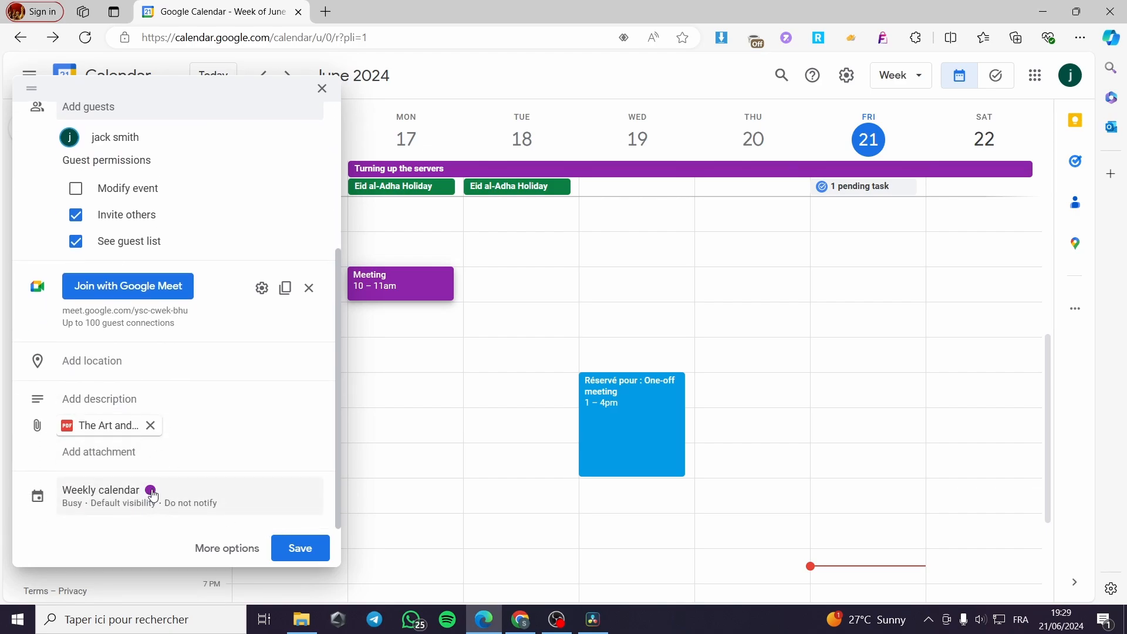
{"action": "left_click", "coordinate": [153, 495]}
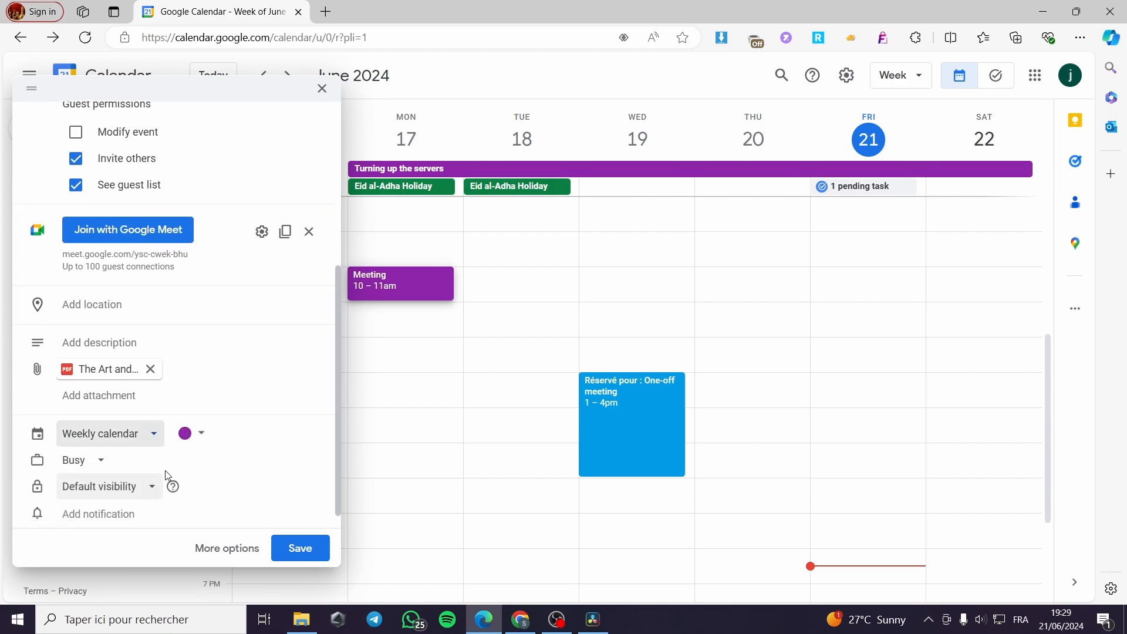
{"action": "left_click", "coordinate": [107, 460]}
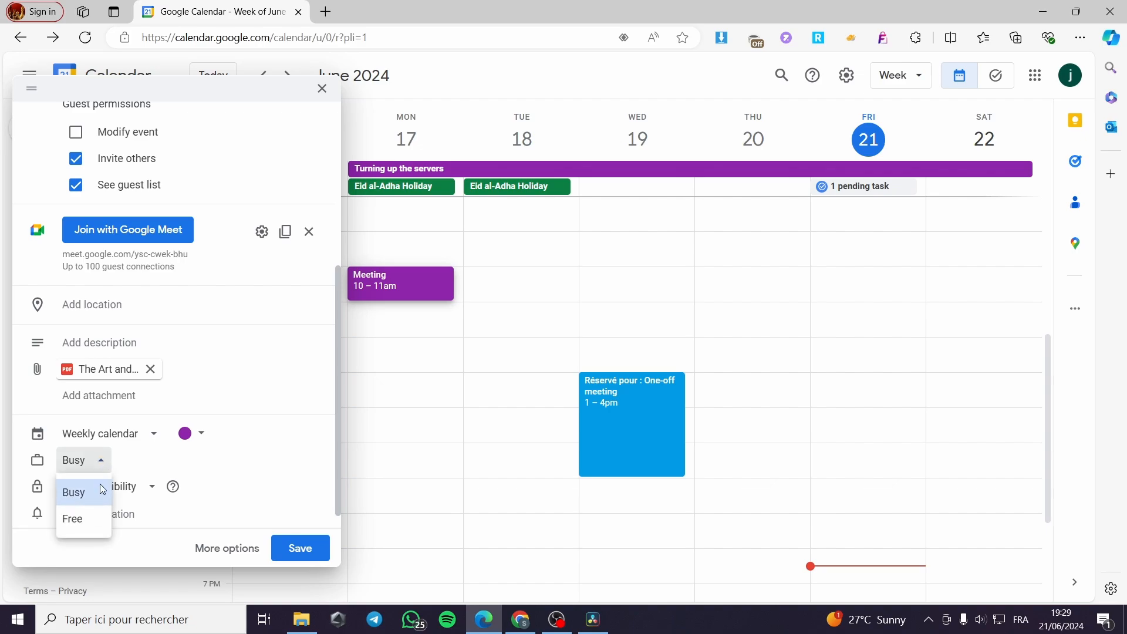
{"action": "left_click", "coordinate": [93, 522]}
{"action": "left_click", "coordinate": [101, 472]}
{"action": "left_click", "coordinate": [74, 490]}
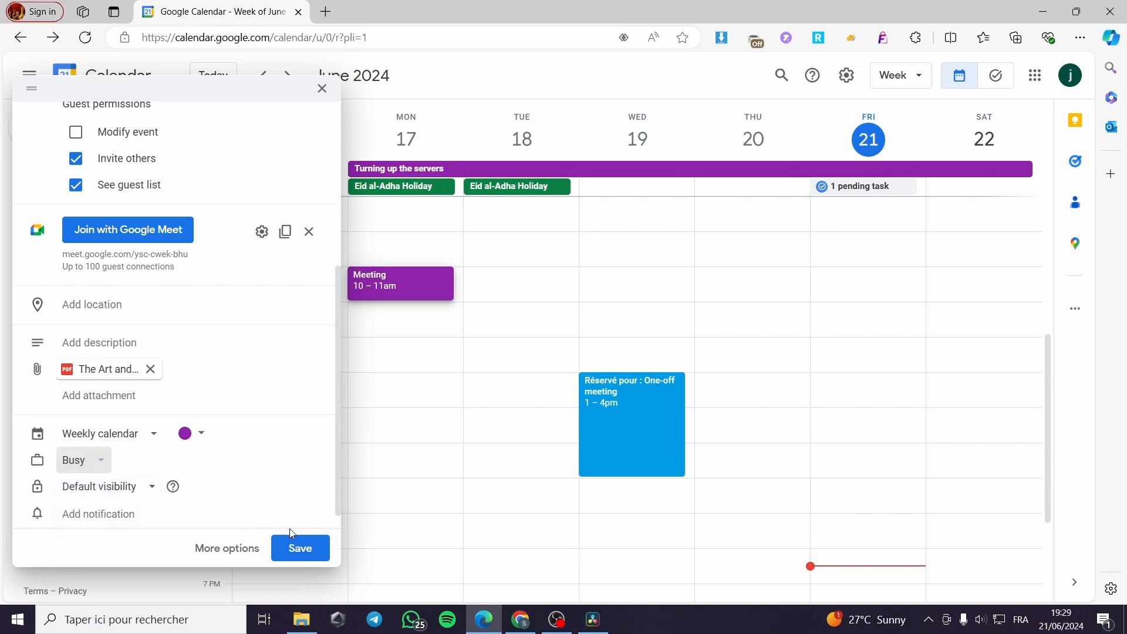
{"action": "left_click", "coordinate": [327, 556]}
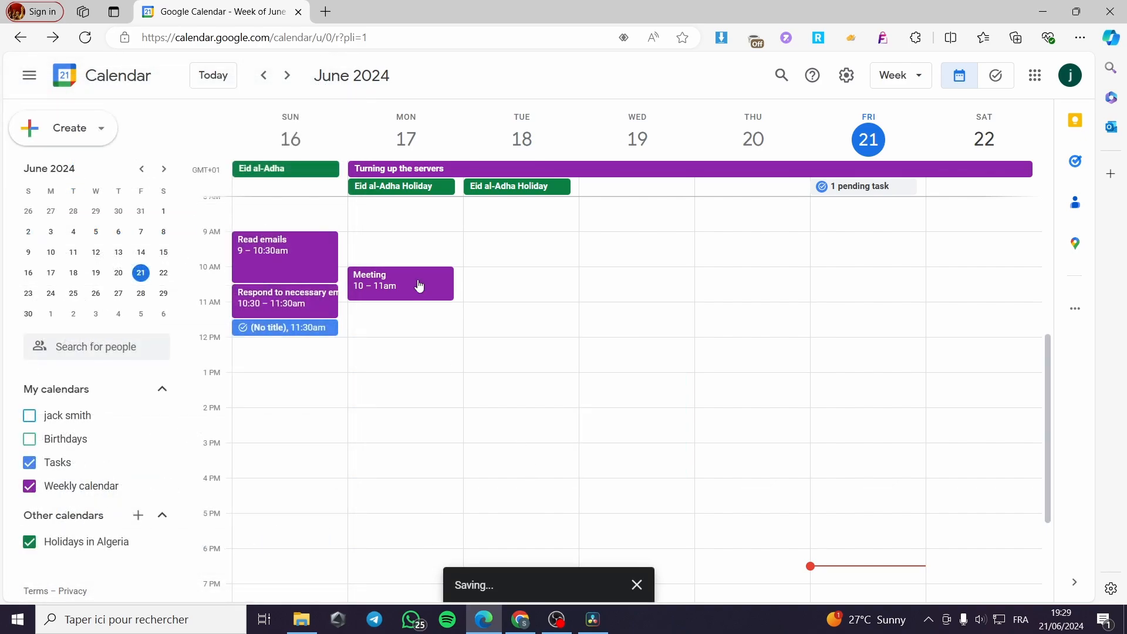
View the saved Monday meeting's details to check its guest, and close them.
{"action": "left_click", "coordinate": [421, 284]}
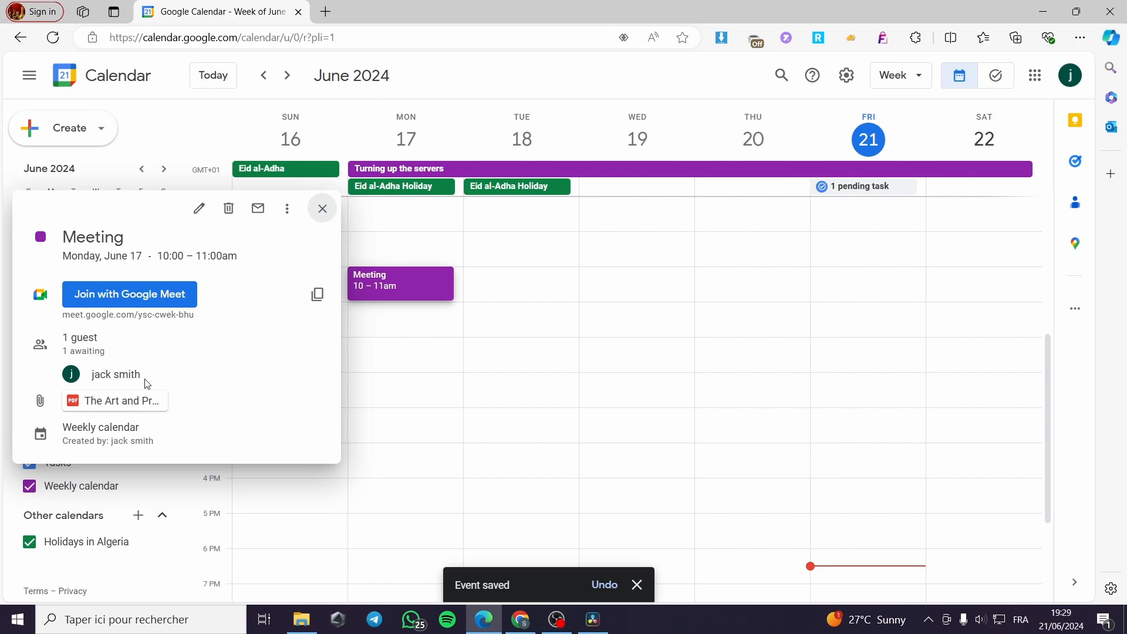
{"action": "left_click_drag", "start_coordinate": [145, 376], "coordinate": [107, 376]}
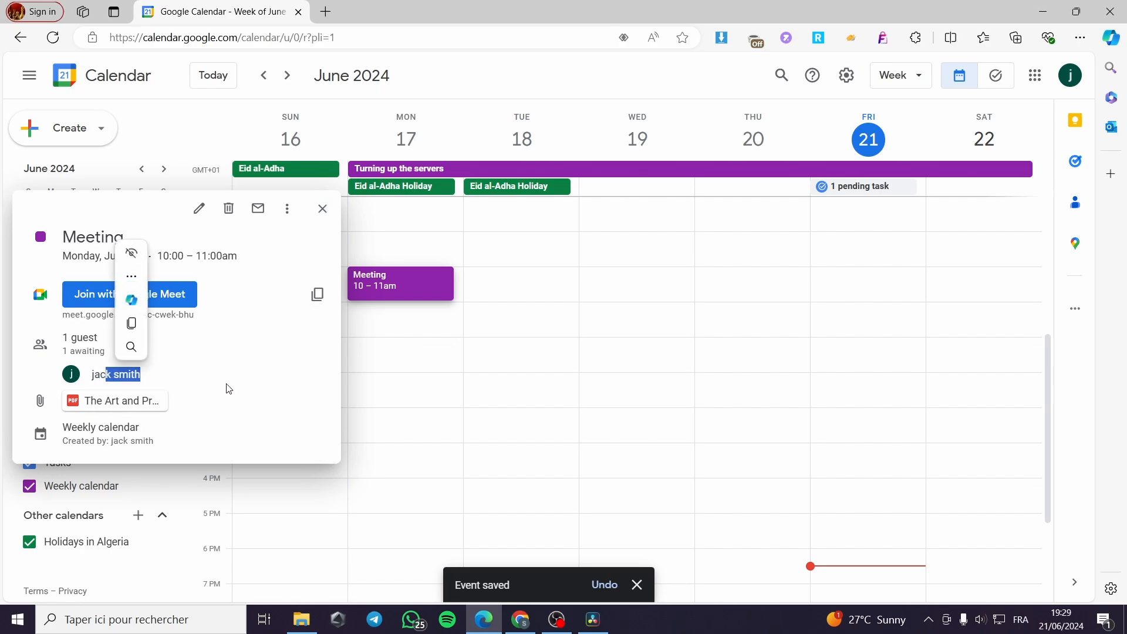
{"action": "left_click", "coordinate": [322, 208]}
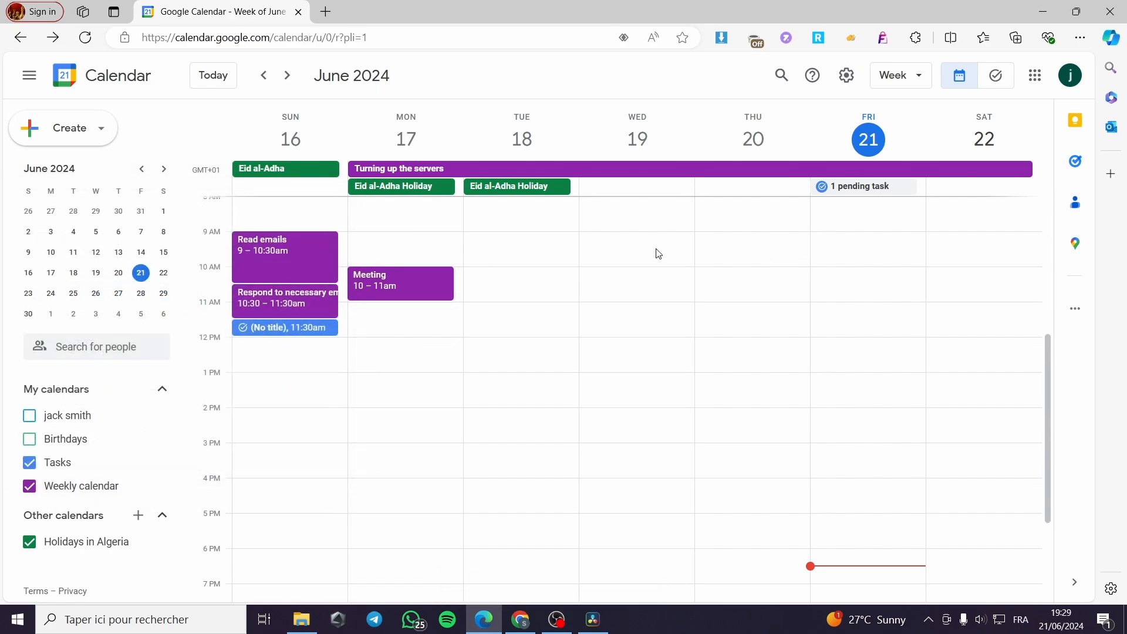